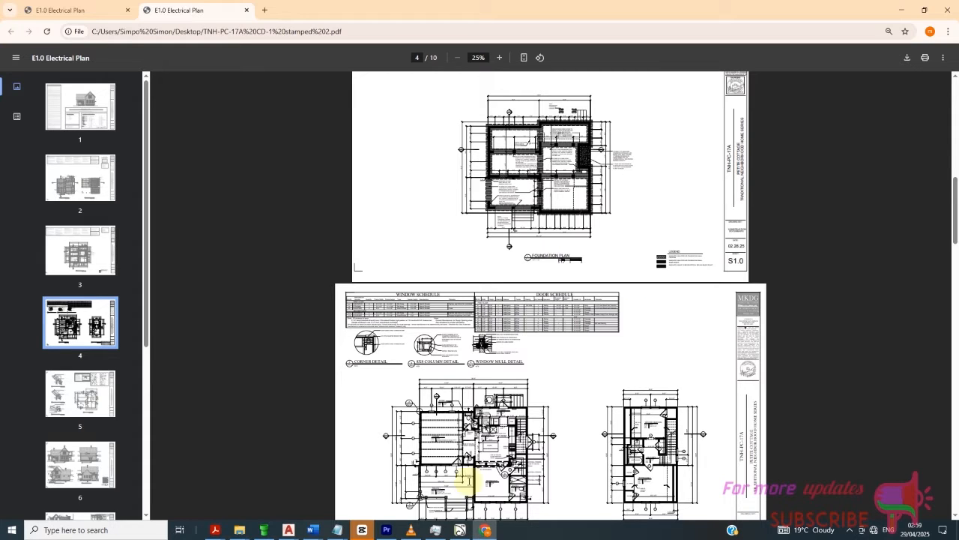
- Switch to Acrobat, leave page organizing in TNH-PC-17A CD-1 stamped 2.pdf, and view the framing plans on sheet S1.1
mouse_move(215, 532)
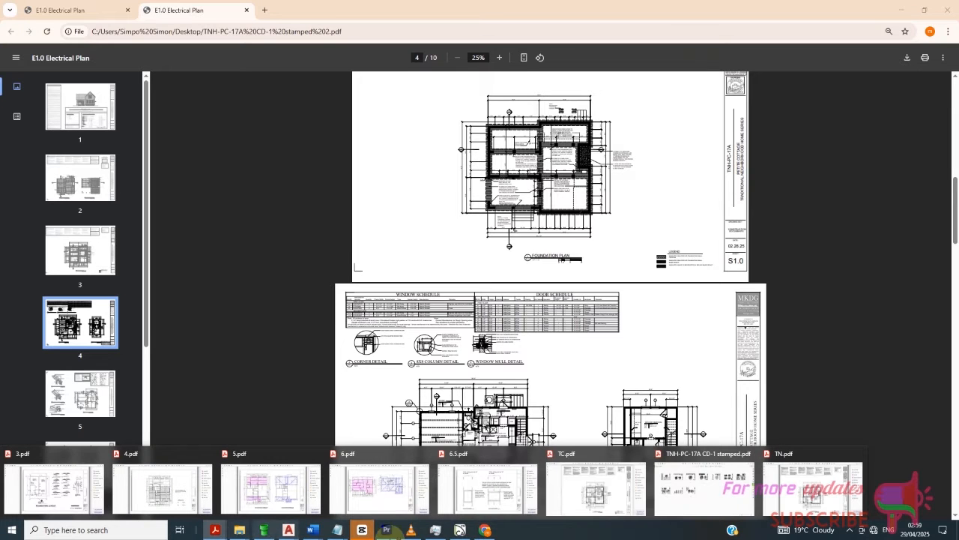
click(791, 499)
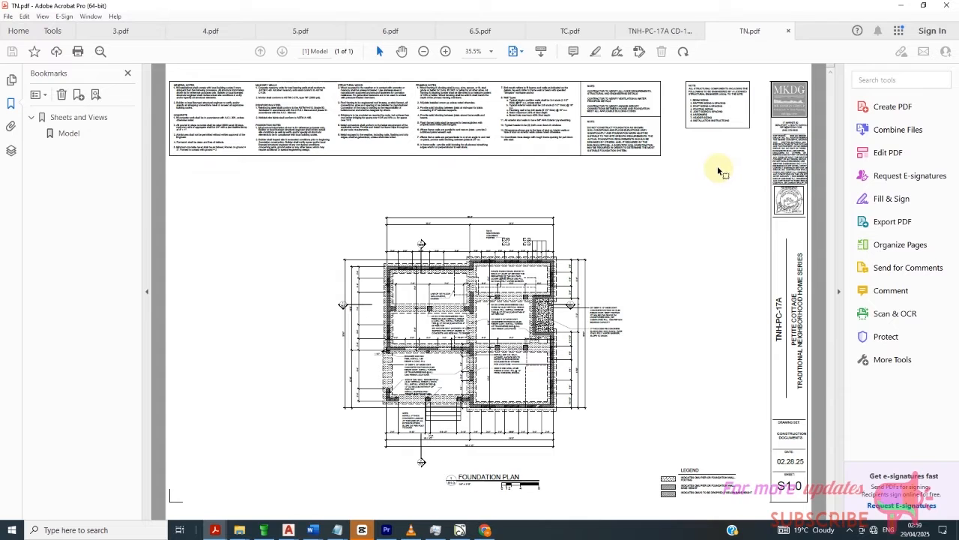
click(642, 36)
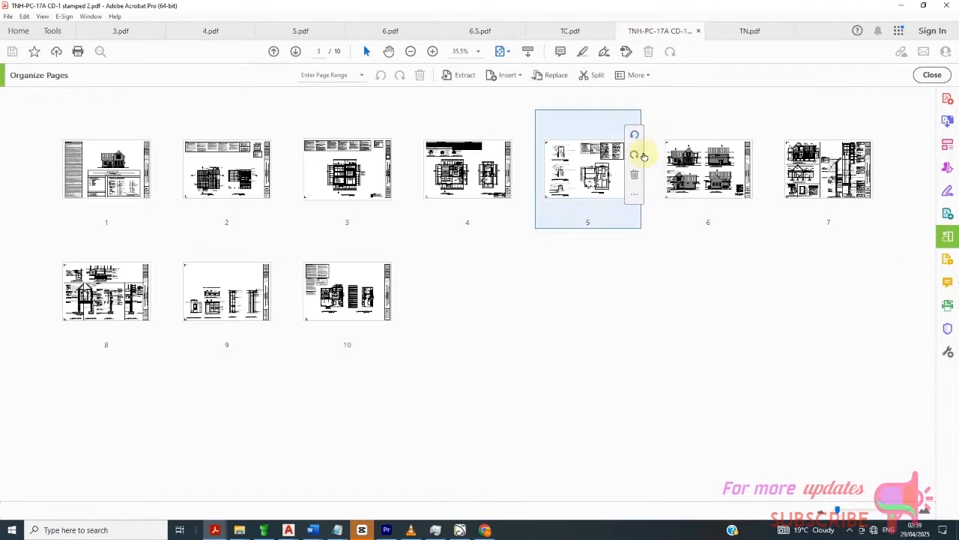
click(934, 75)
scroll(808, 226, down, 1)
scroll(817, 217, up, 2)
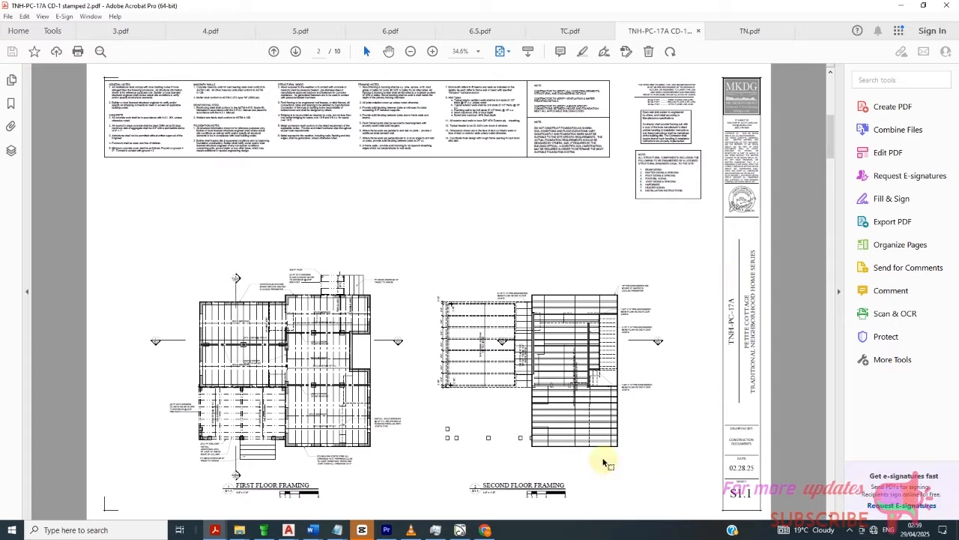
- Switch to AutoCAD and view the foundation plan sheet in Wetherfield.dwg
mouse_move(289, 528)
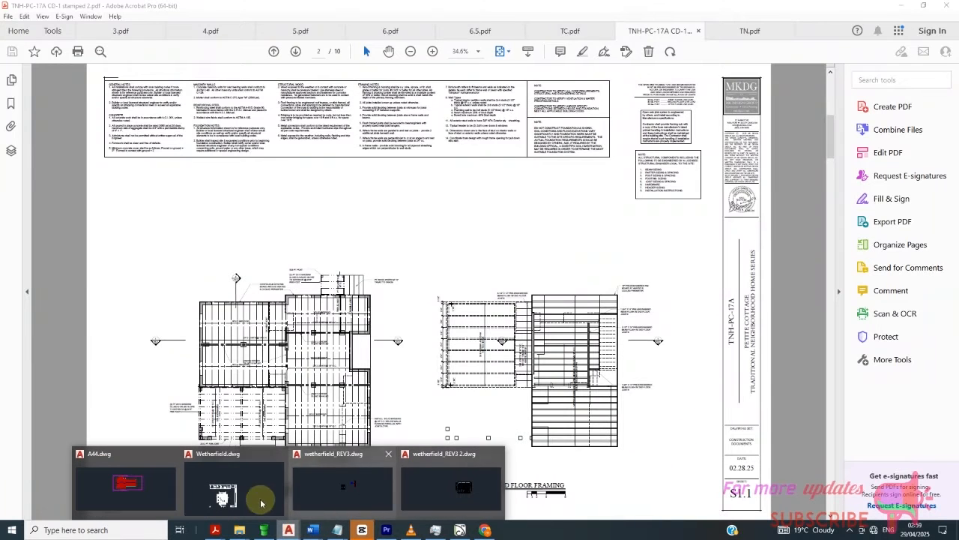
click(229, 468)
scroll(520, 253, down, 1)
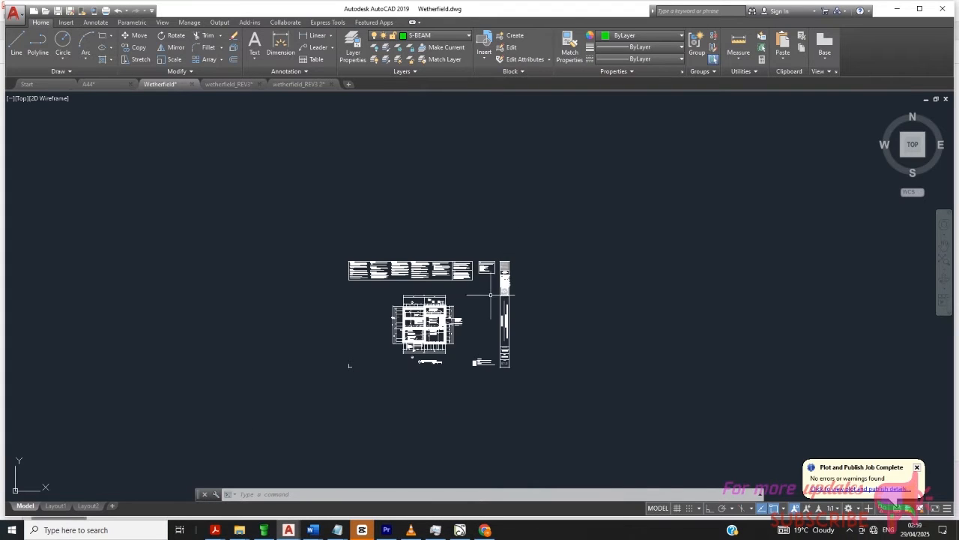
scroll(450, 299, up, 3)
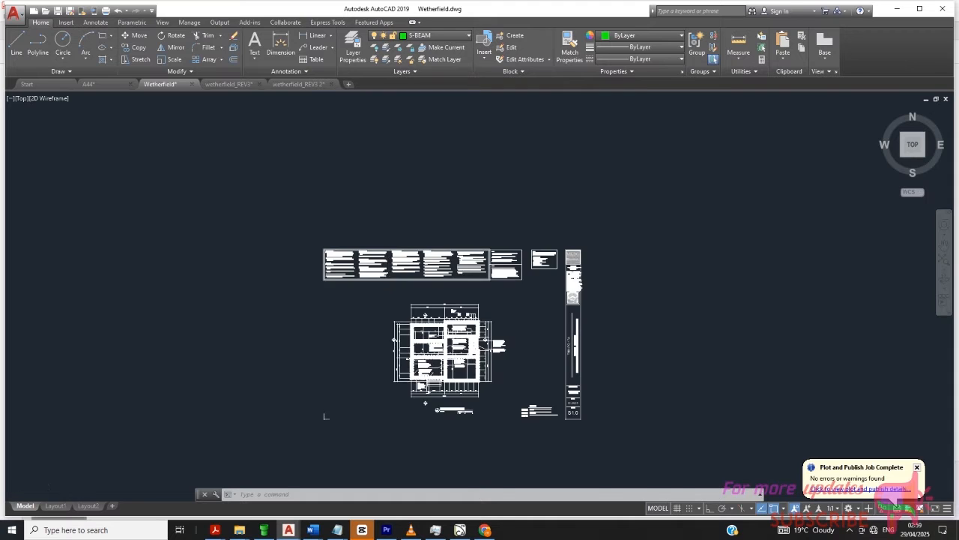
scroll(434, 241, down, 1)
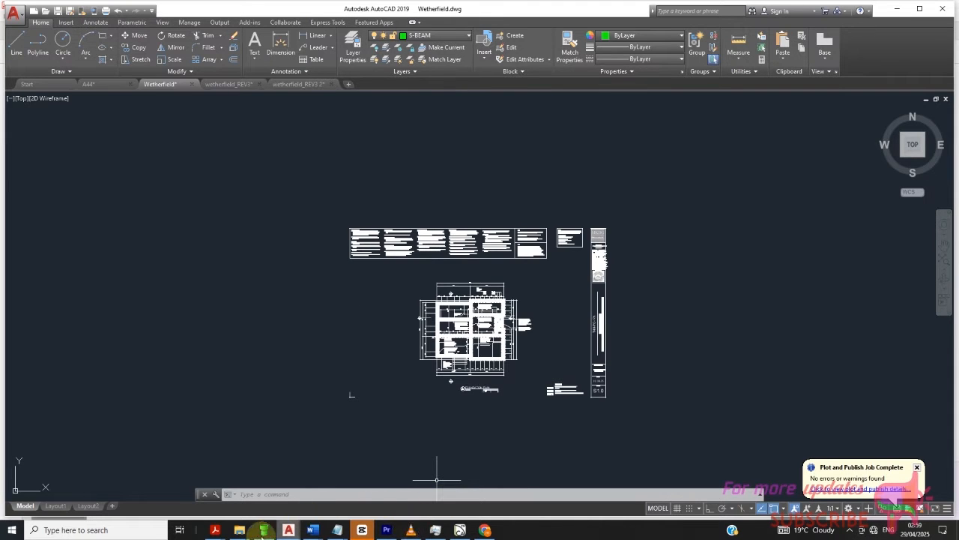
- Return to the stamped PDF in Acrobat and view the foundation plan on sheet S1.0
mouse_move(215, 530)
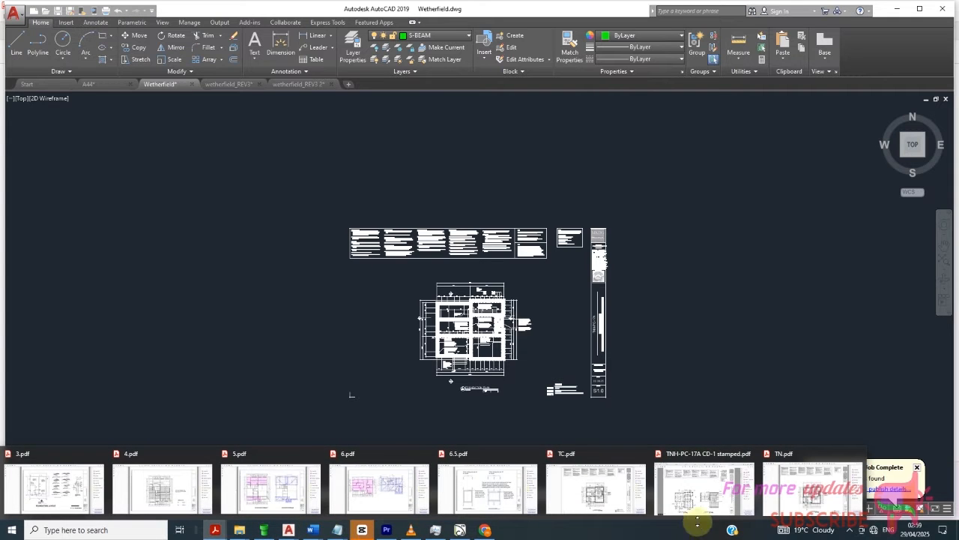
click(704, 488)
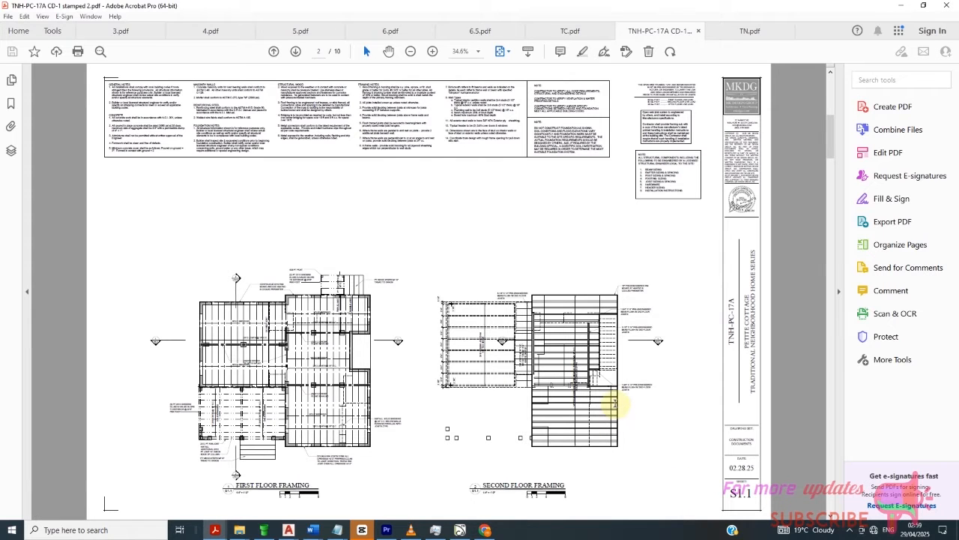
scroll(613, 404, up, 1)
scroll(611, 390, down, 1)
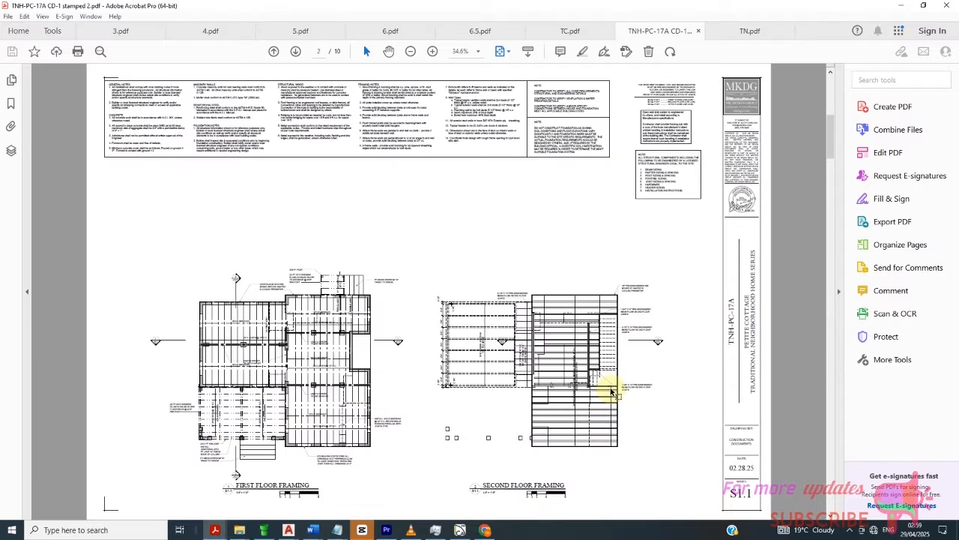
scroll(611, 390, down, 1)
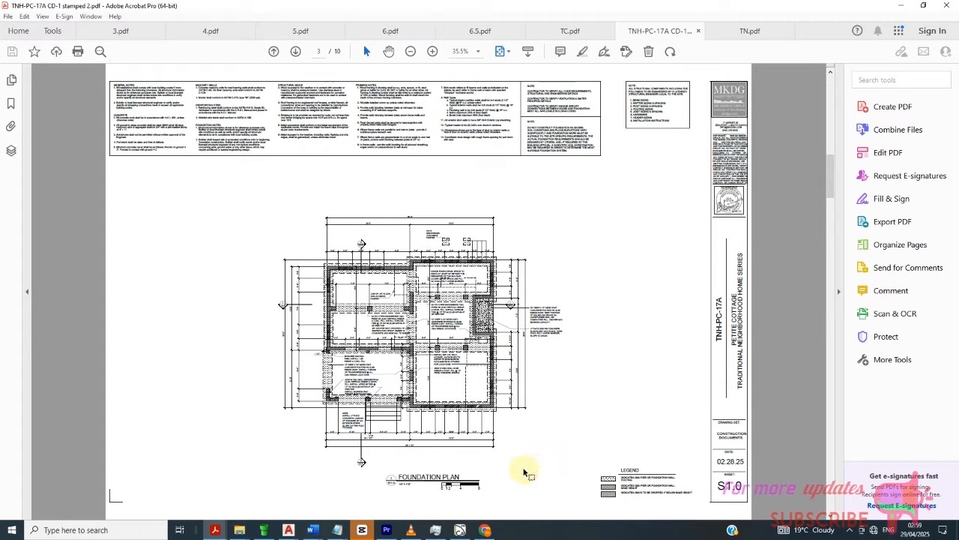
- Switch to Chrome and compare the foundation plan S1.0 with the framing sheet S1.1 in the stamped PDF
mouse_move(491, 530)
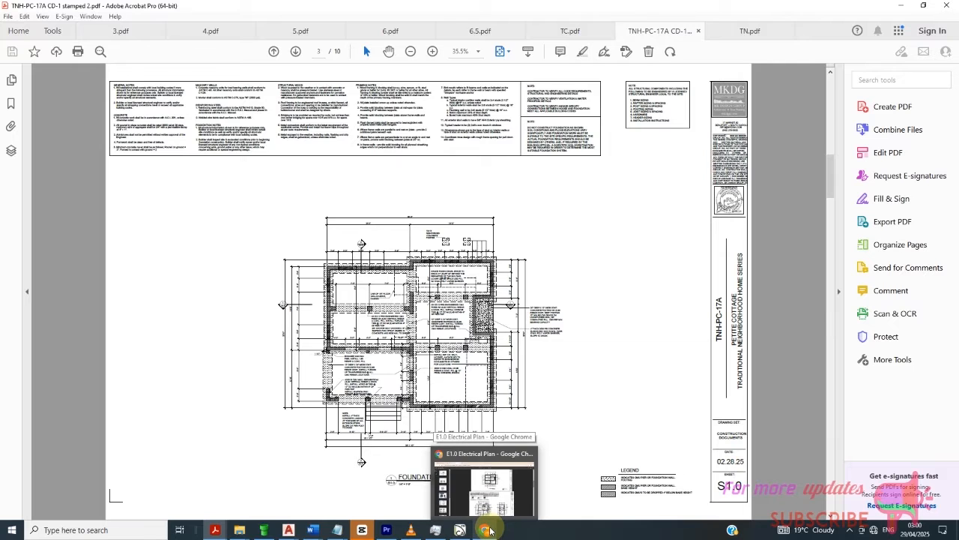
click(495, 487)
scroll(638, 326, up, 1)
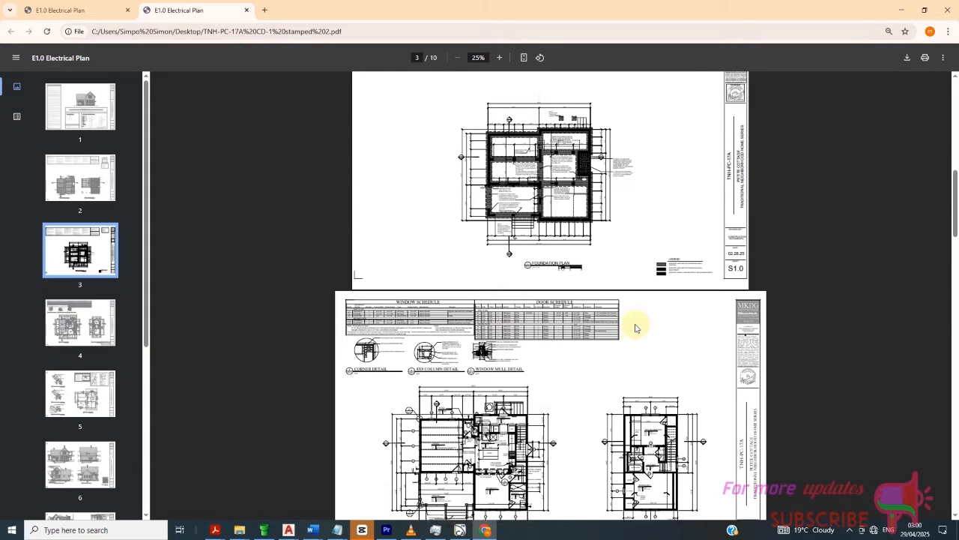
scroll(640, 324, up, 3)
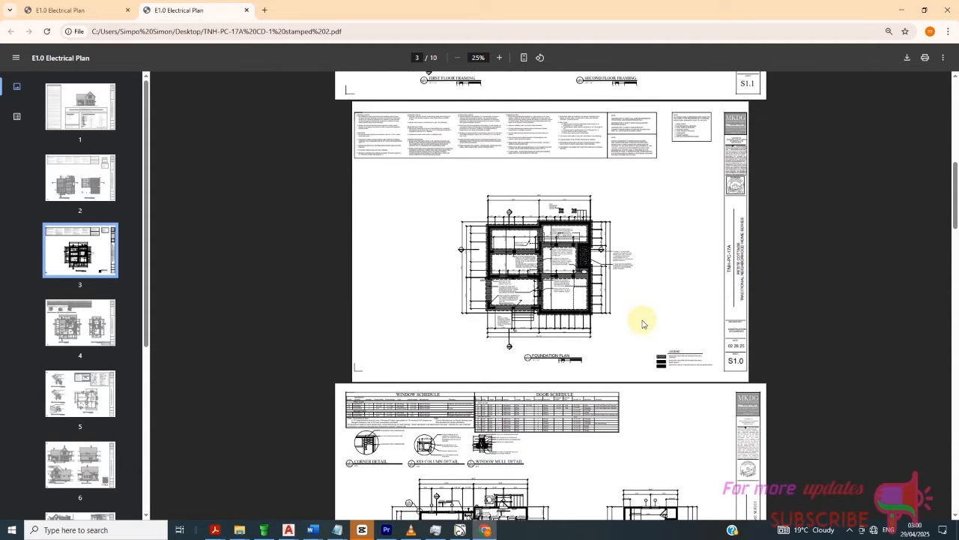
scroll(642, 324, up, 3)
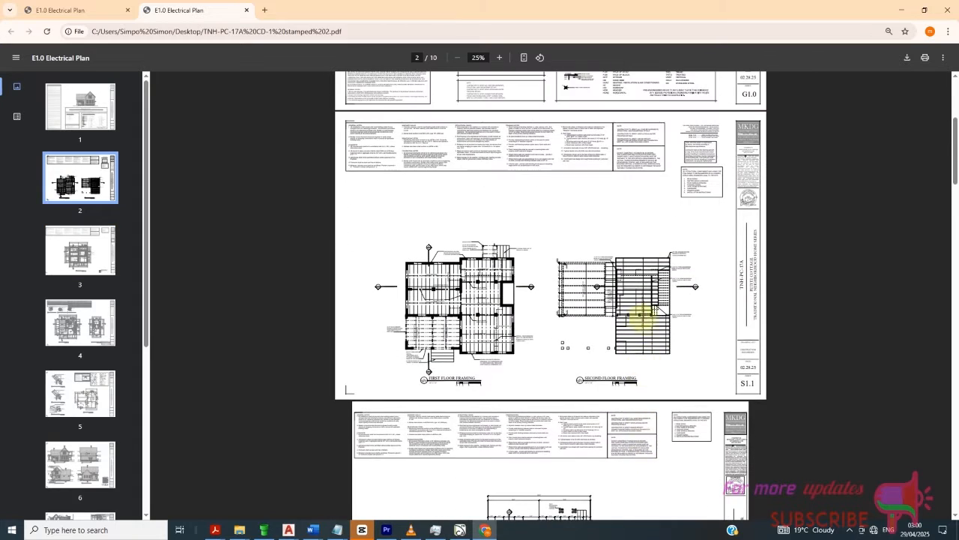
scroll(632, 256, down, 4)
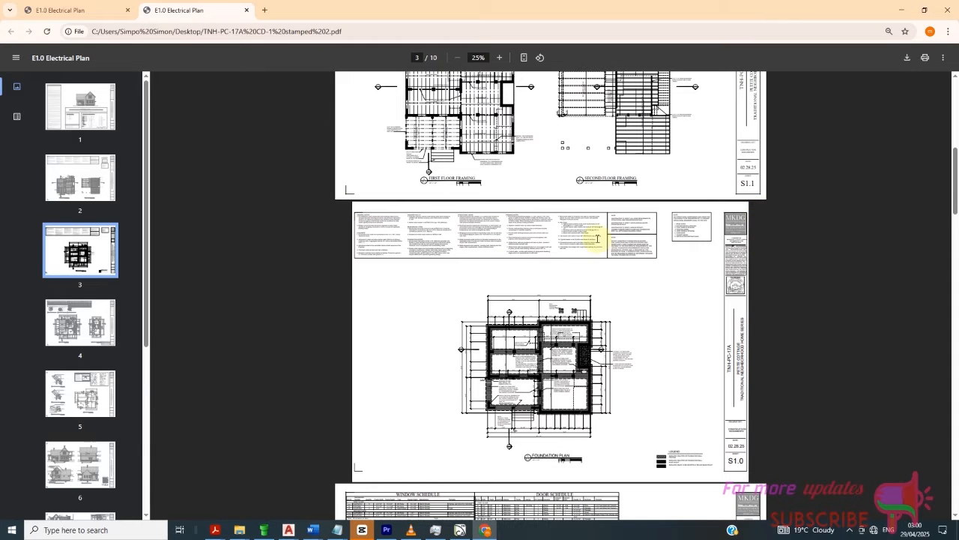
scroll(874, 307, down, 2)
- Look through the remaining sheets of the set, from the elevations to the wall and porch details on A4.1
drag(953, 208, 955, 340)
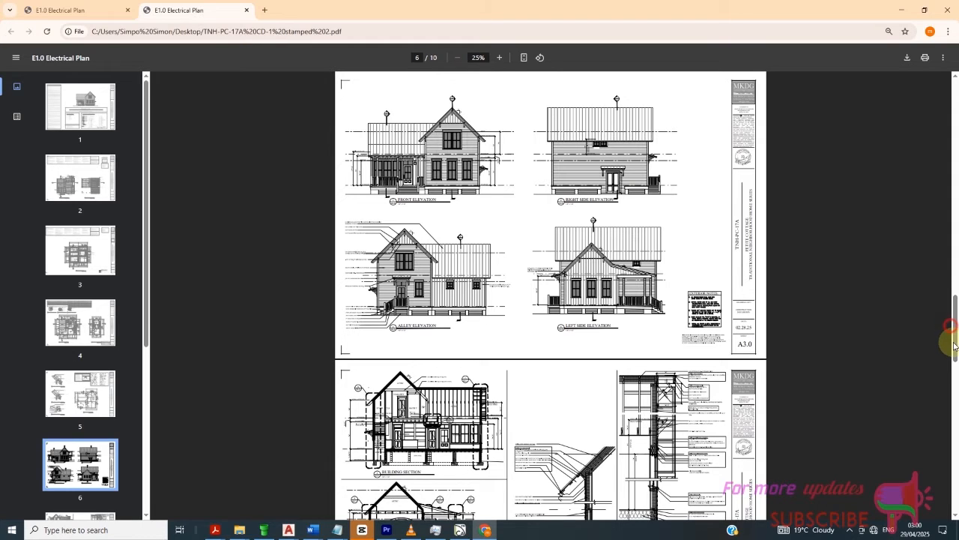
drag(957, 338, 949, 407)
scroll(603, 353, down, 5)
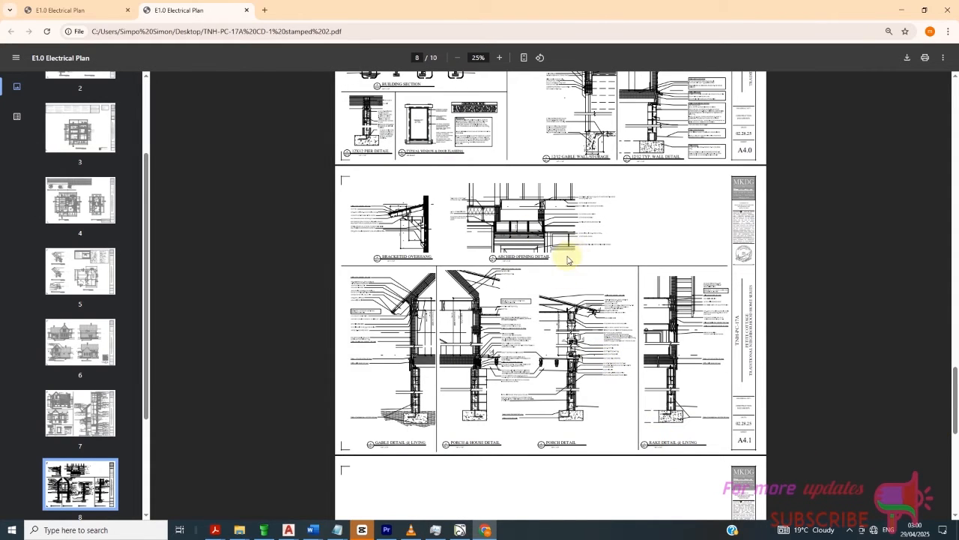
scroll(553, 275, up, 1)
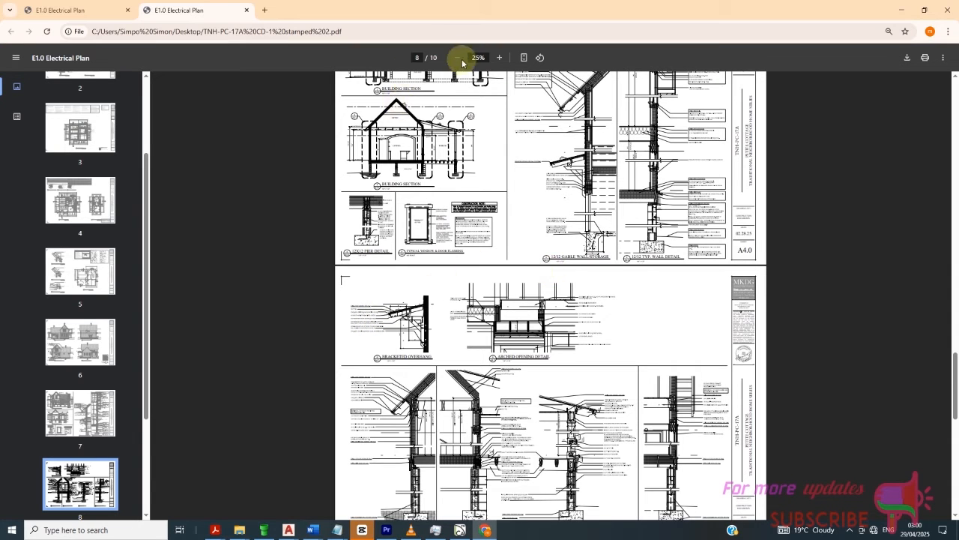
- Enlarge sheet A4.0 to 100% and examine the living and porch building section, pier detail and construction note
click(499, 58)
click(499, 58)
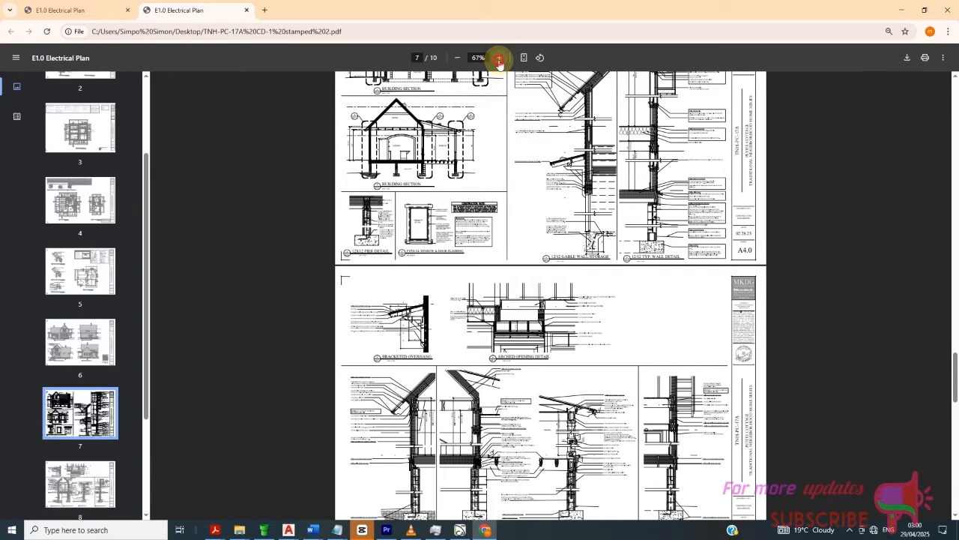
click(499, 57)
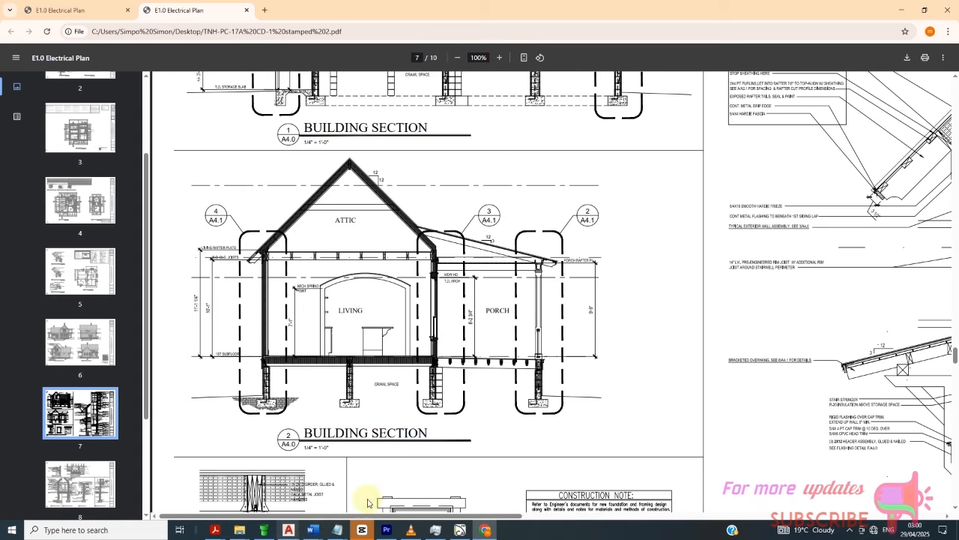
scroll(471, 299, down, 5)
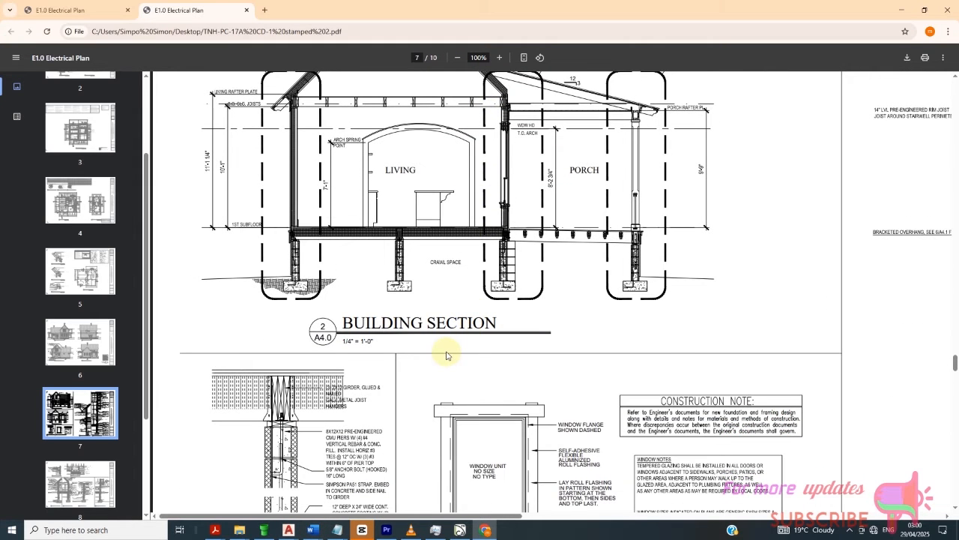
scroll(480, 378, down, 1)
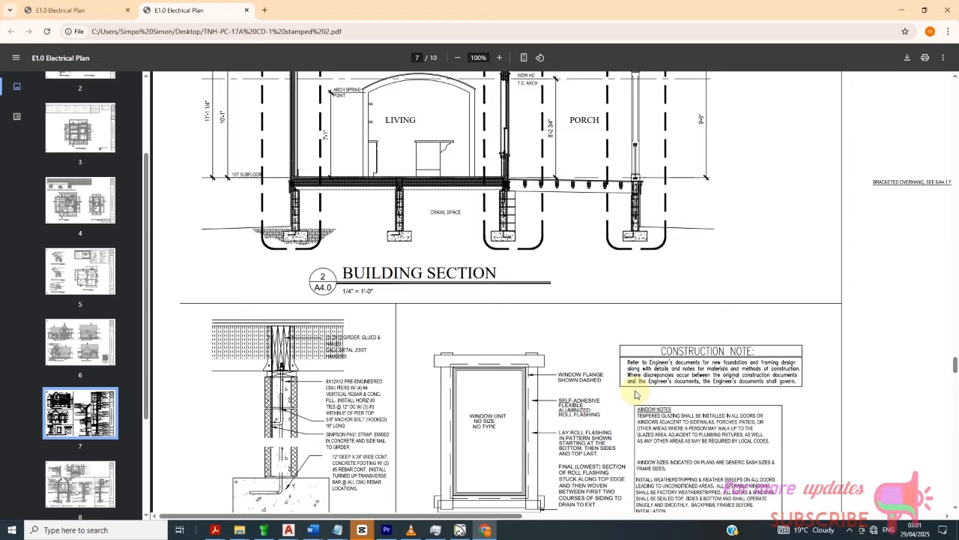
- Switch back to the stamped PDF in Acrobat and look over its pages from the cover sheet to the foundation plan
click(215, 530)
click(813, 489)
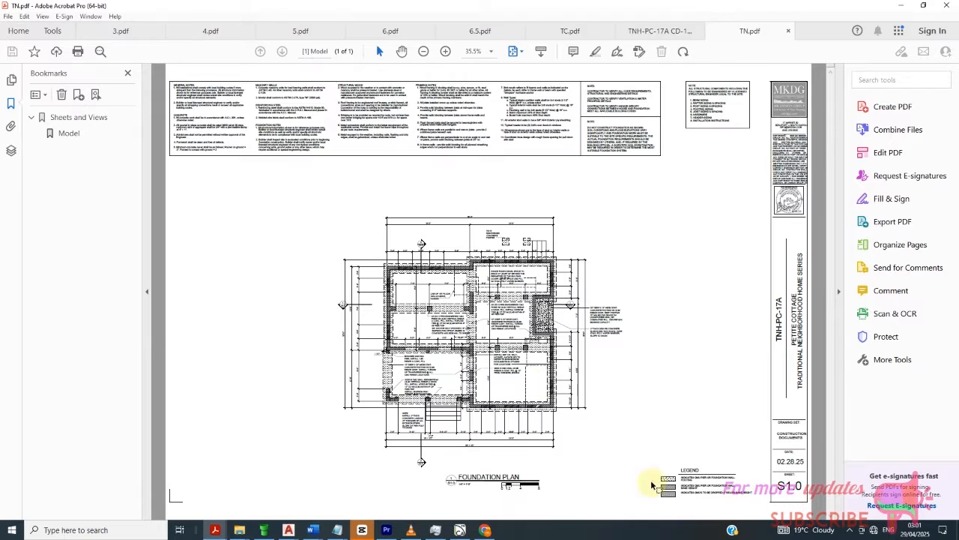
click(642, 31)
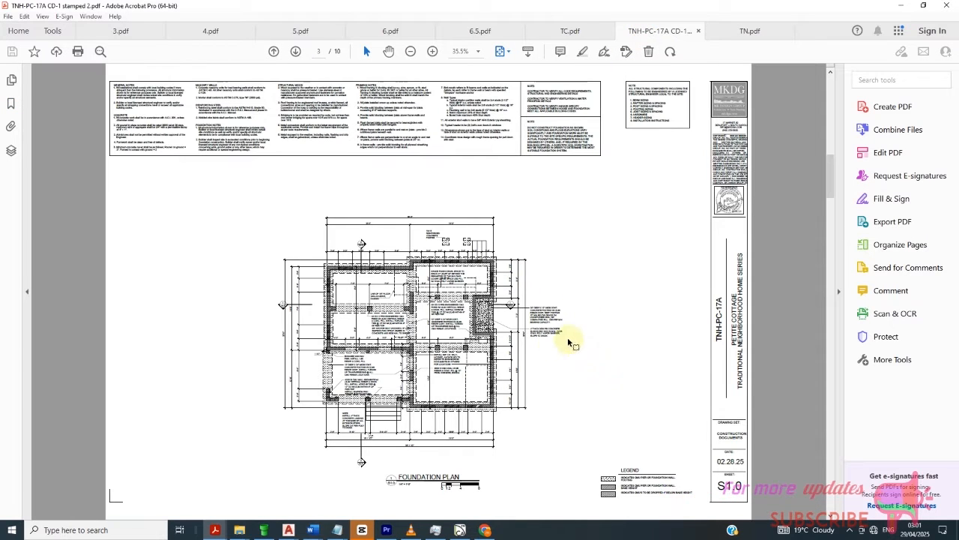
scroll(553, 337, up, 2)
scroll(562, 327, down, 1)
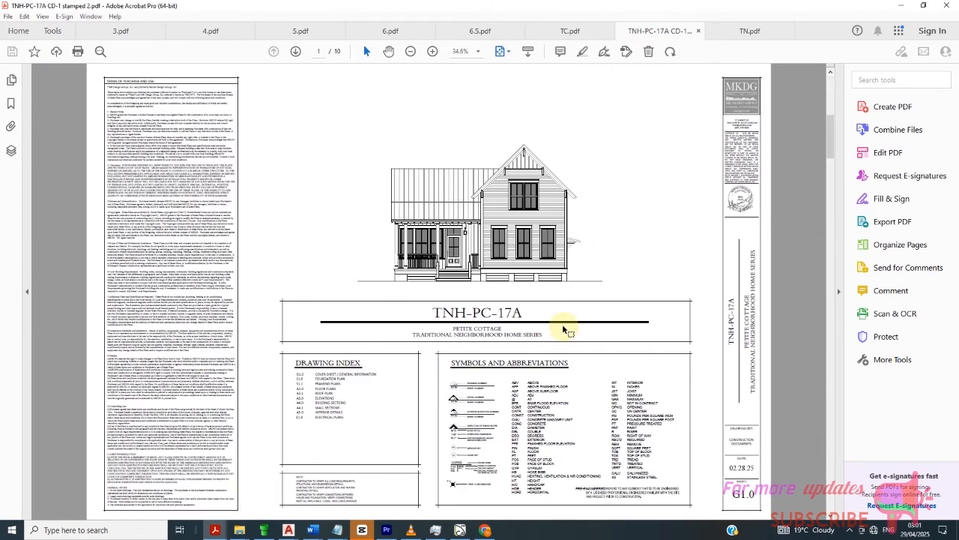
scroll(563, 330, down, 1)
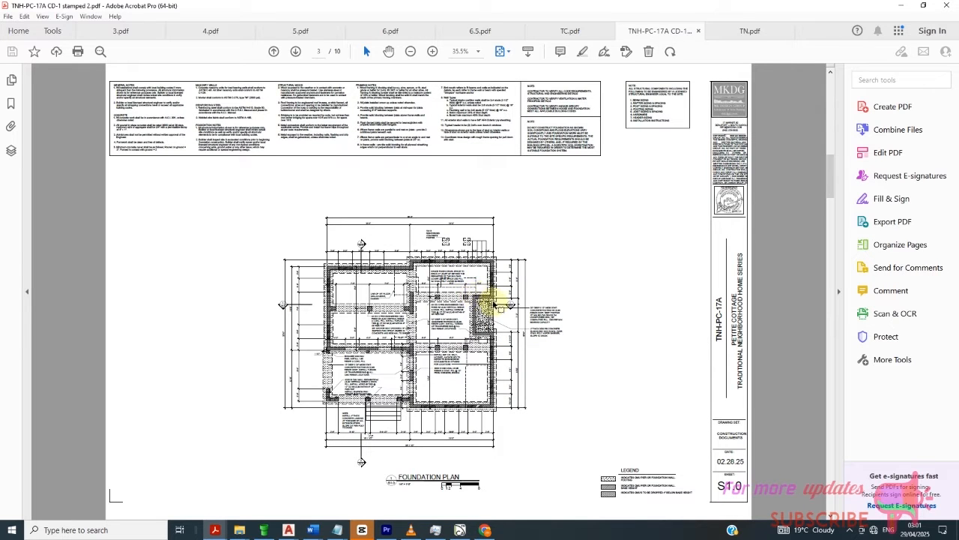
- Organize the PDF's pages and open the crop settings for page 2 to check its page size
click(894, 253)
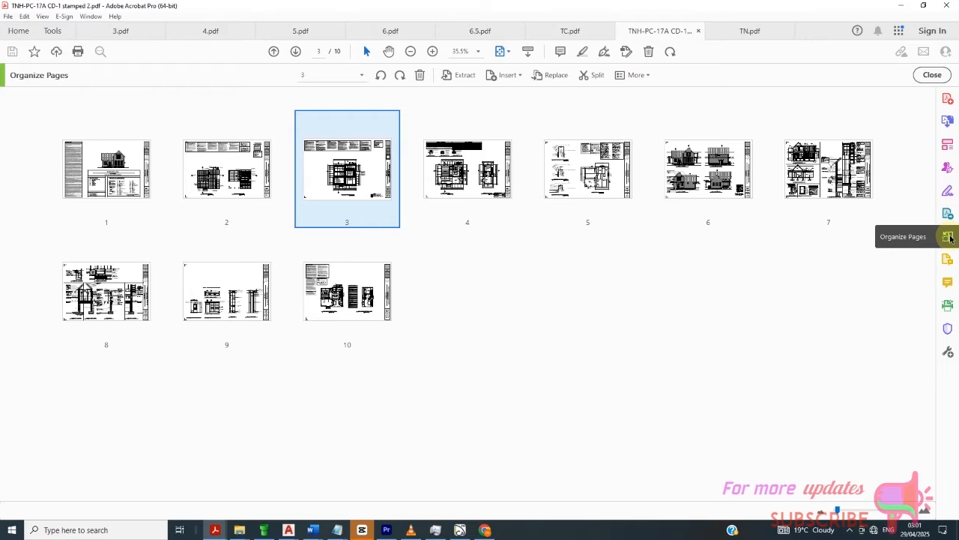
click(224, 194)
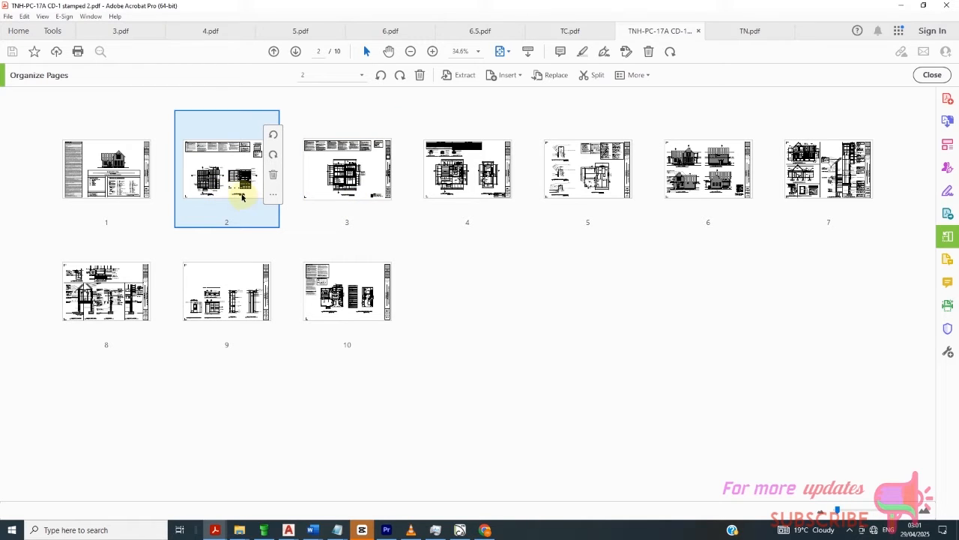
right_click(241, 196)
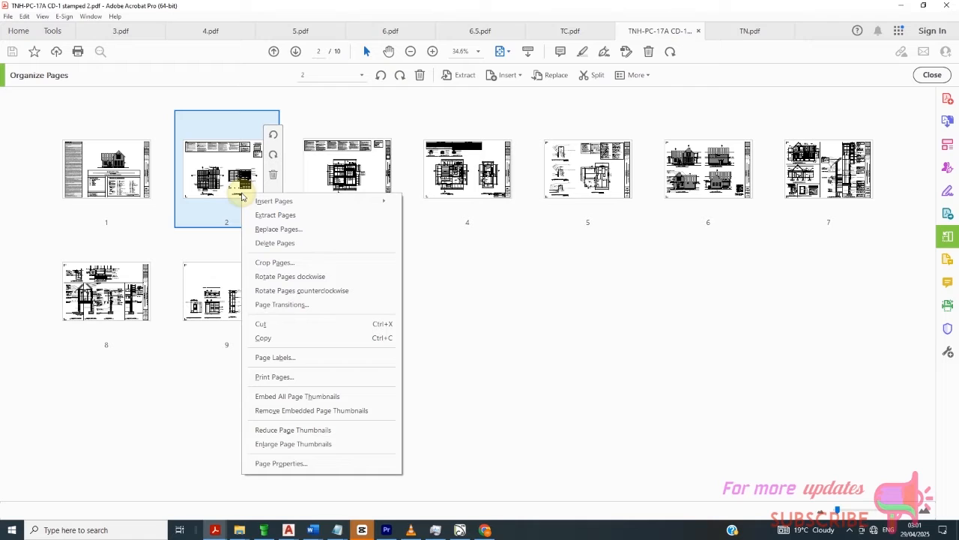
click(297, 264)
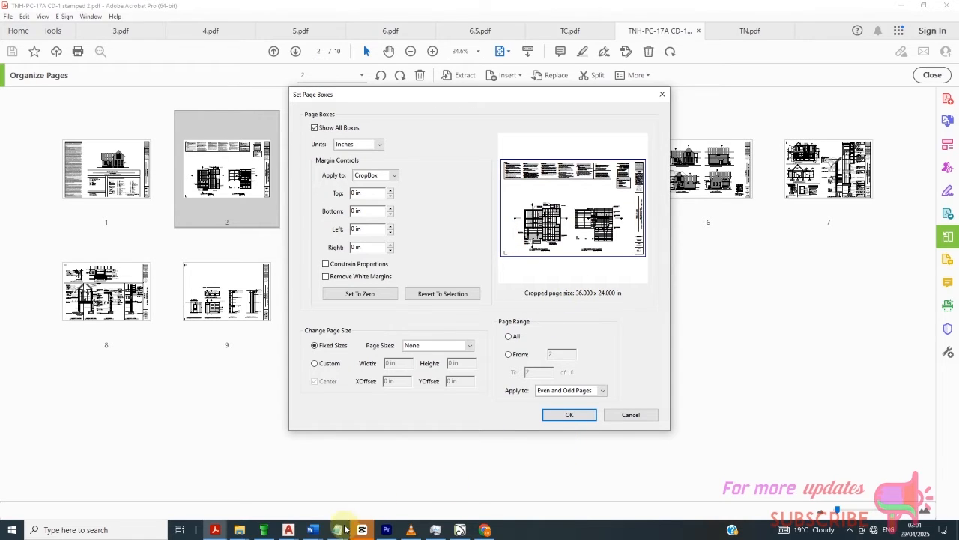
- Switch to AutoCAD and look at the whole foundation sheet in Wetherfield.dwg against the PDF page size
click(288, 530)
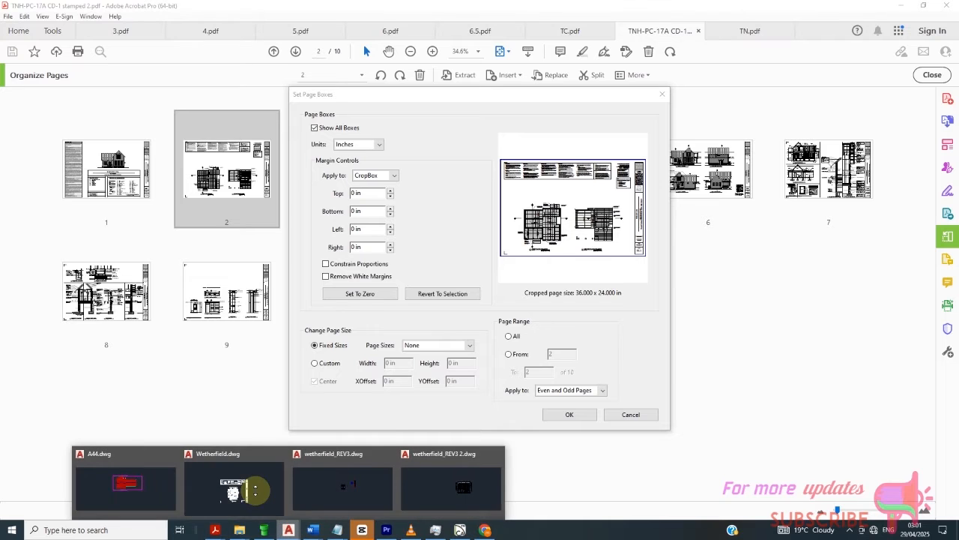
click(255, 491)
scroll(418, 243, down, 2)
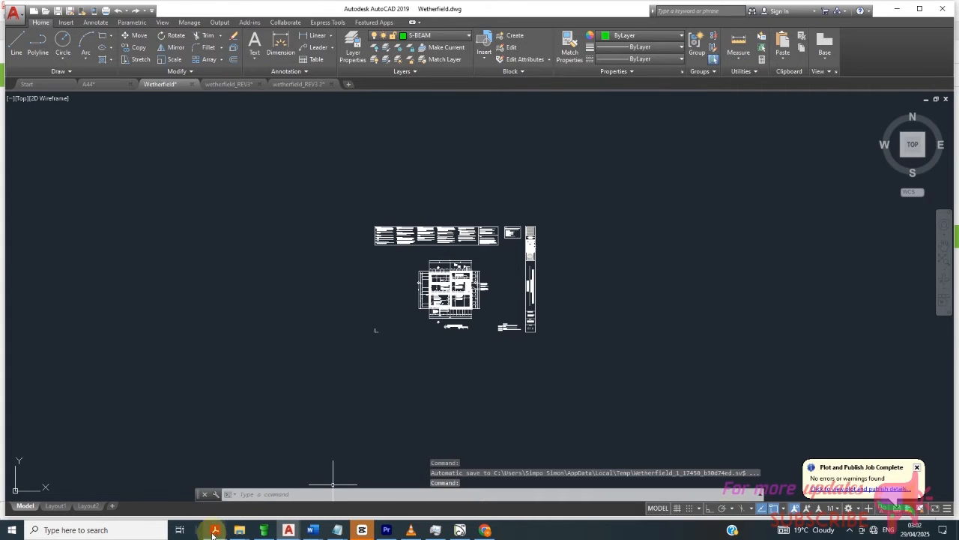
mouse_move(262, 532)
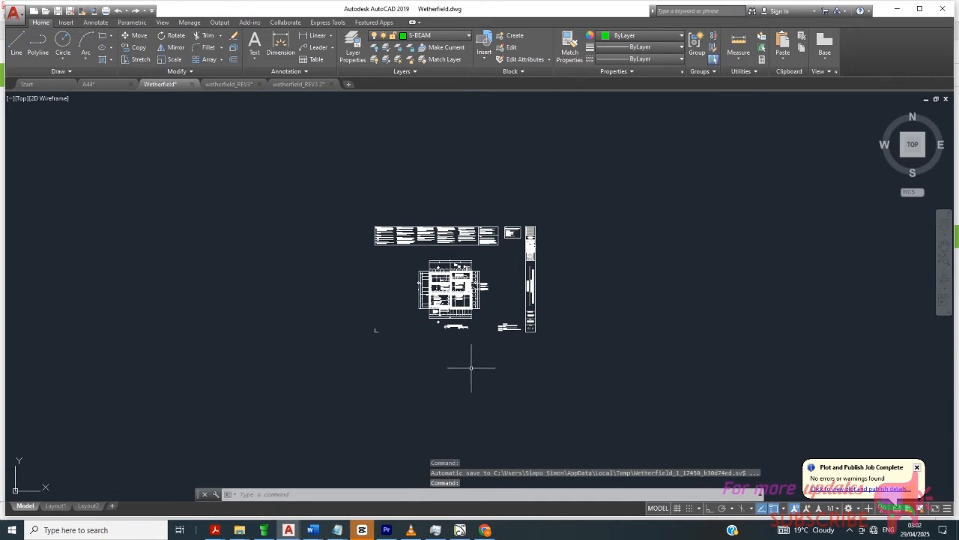
- Open the plot settings for the Wetherfield drawing and set the paper size to ISO A1 (841.00 x 594.00 MM)
click(14, 13)
click(41, 230)
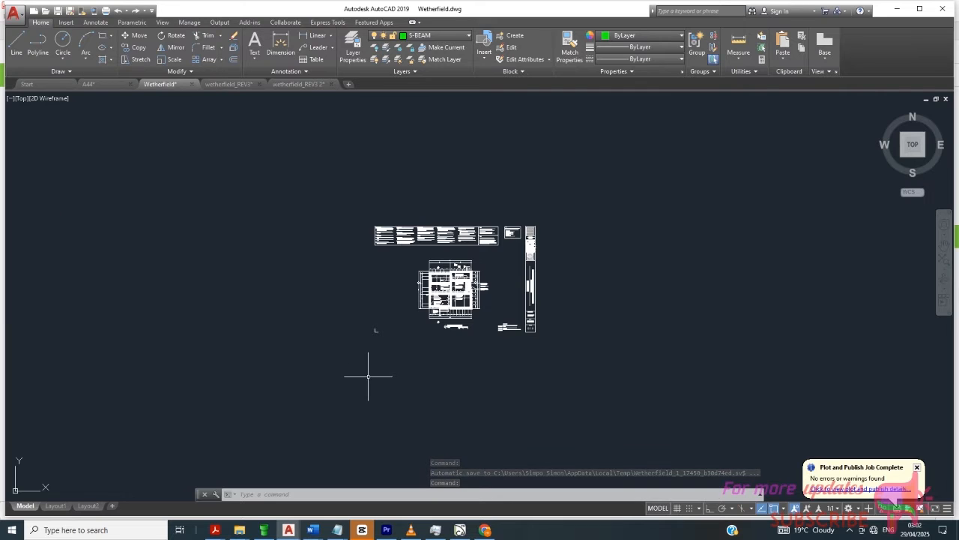
click(431, 290)
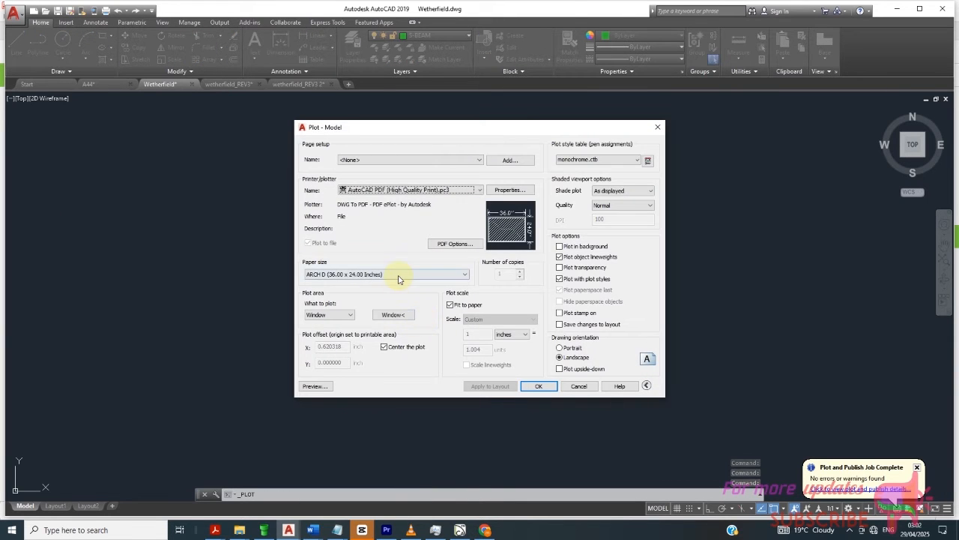
click(399, 276)
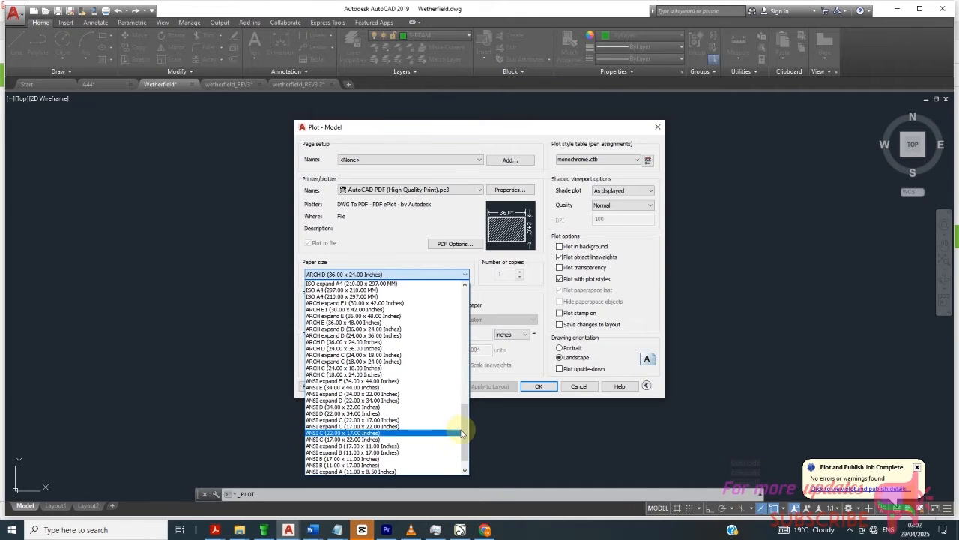
drag(463, 424, 456, 371)
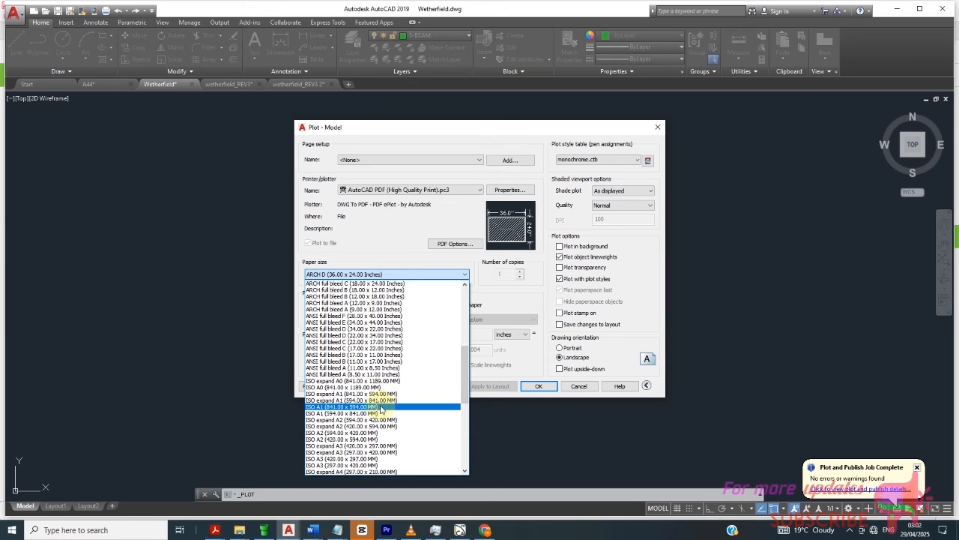
click(382, 406)
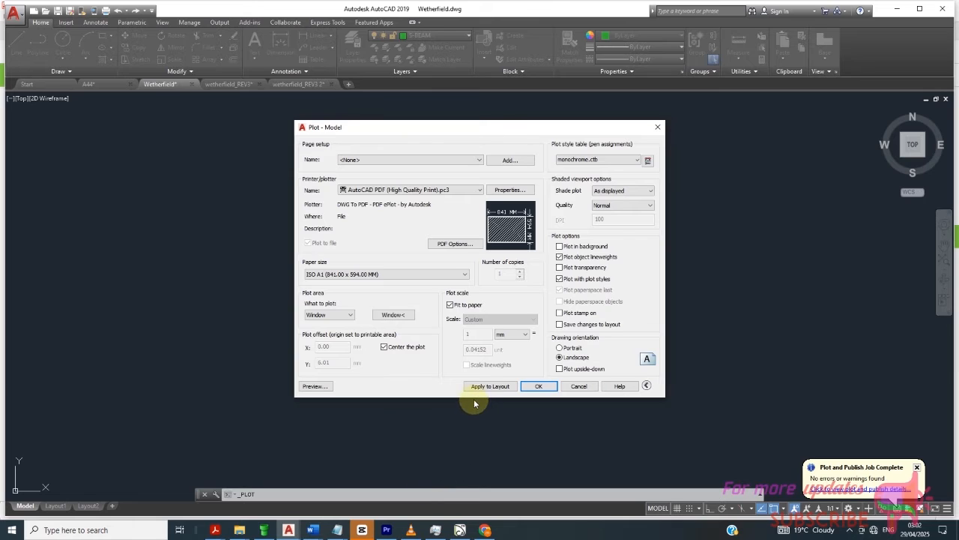
mouse_move(513, 222)
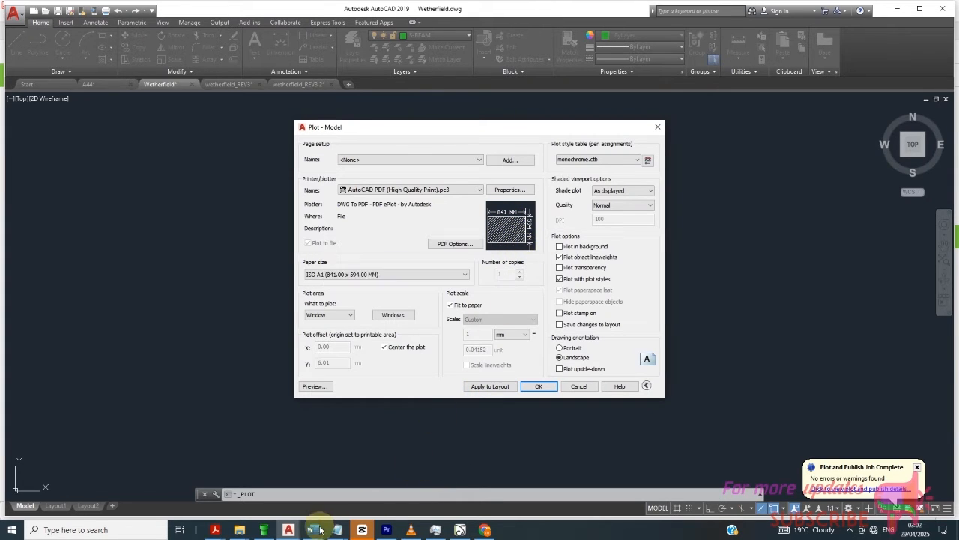
- Switch back to the stamped PDF in Acrobat, cancel page 2's crop settings and open those for page 3
click(215, 529)
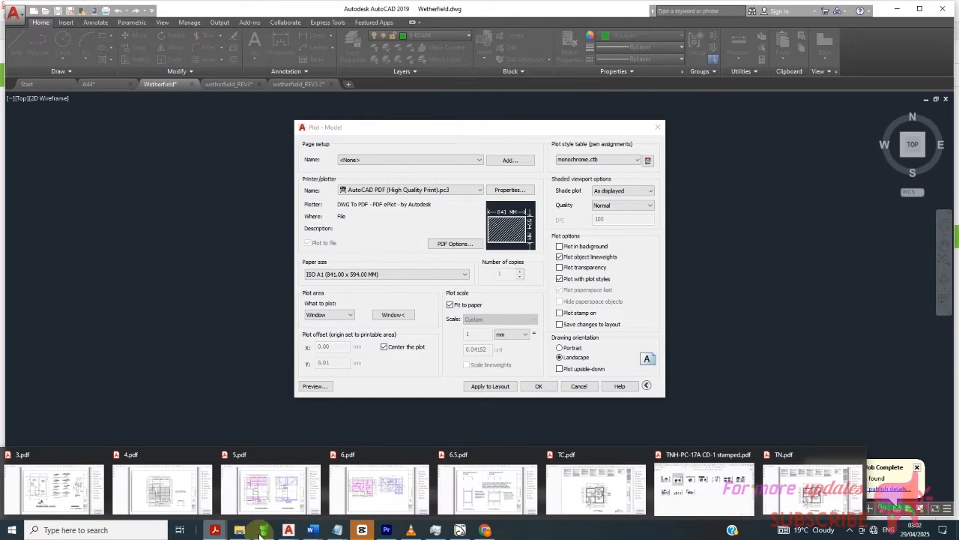
click(705, 489)
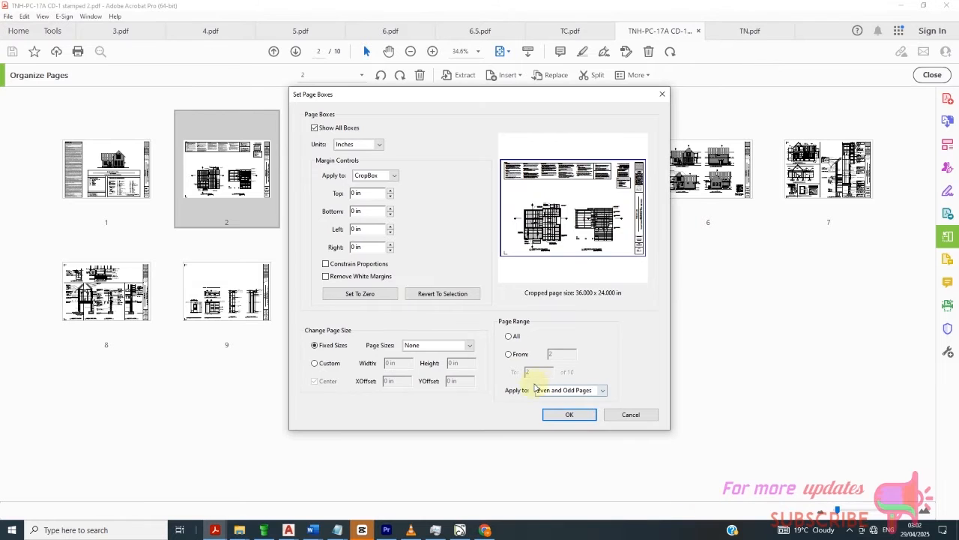
click(630, 416)
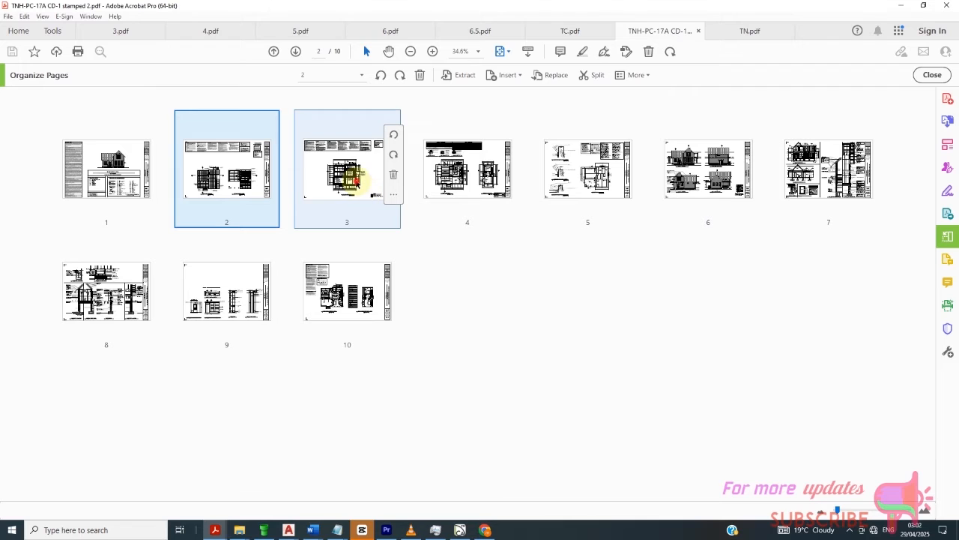
click(354, 180)
right_click(356, 182)
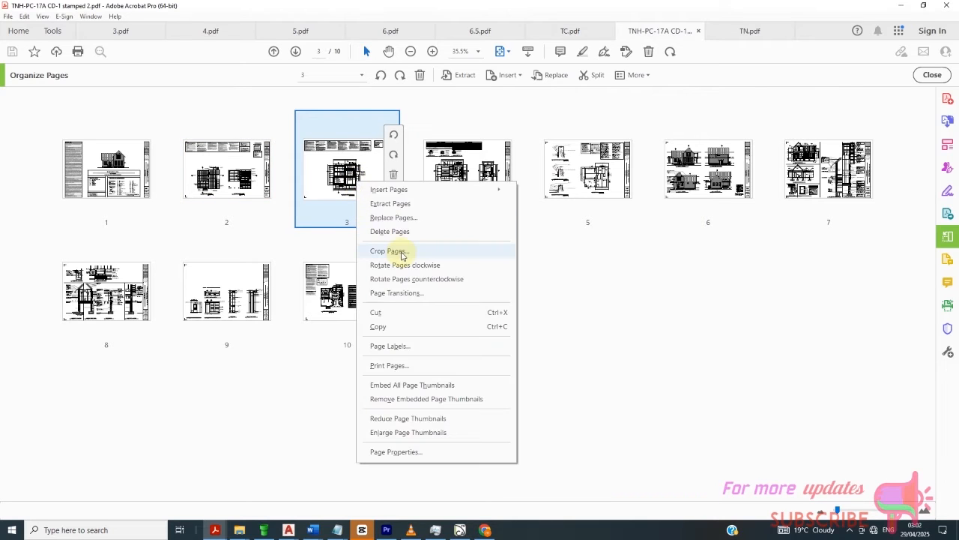
click(402, 253)
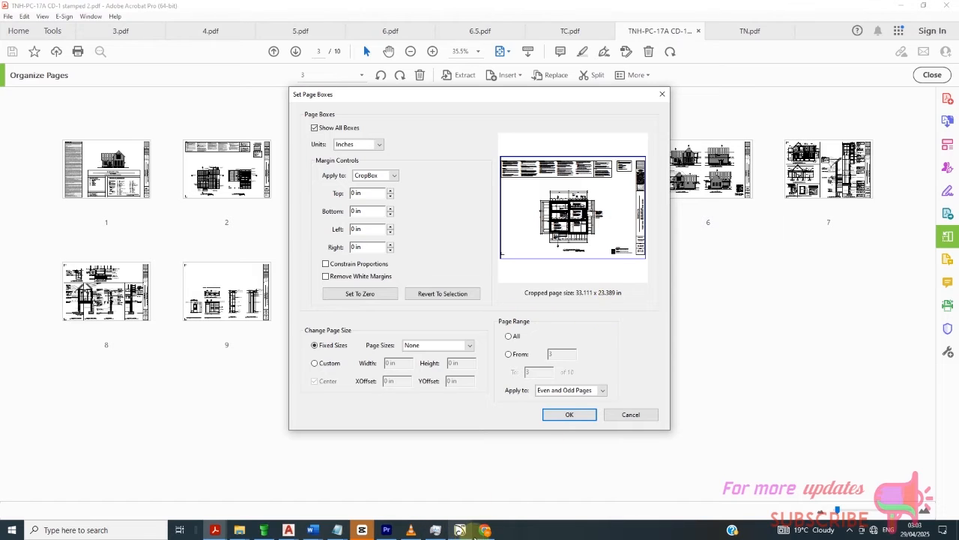
- Compare page 3's cropped size with the ISO A1 plot settings in AutoCAD and return to the PDF in Acrobat
mouse_move(486, 533)
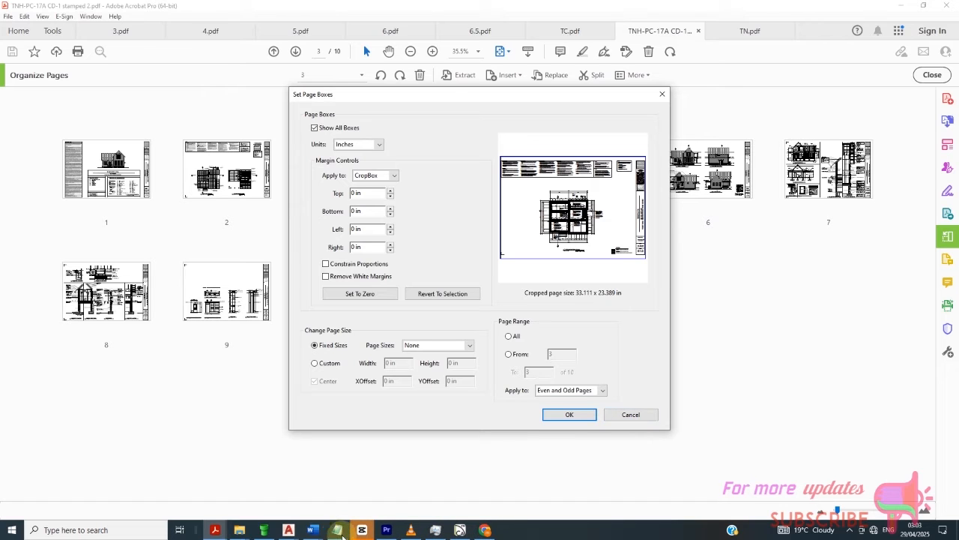
mouse_move(296, 529)
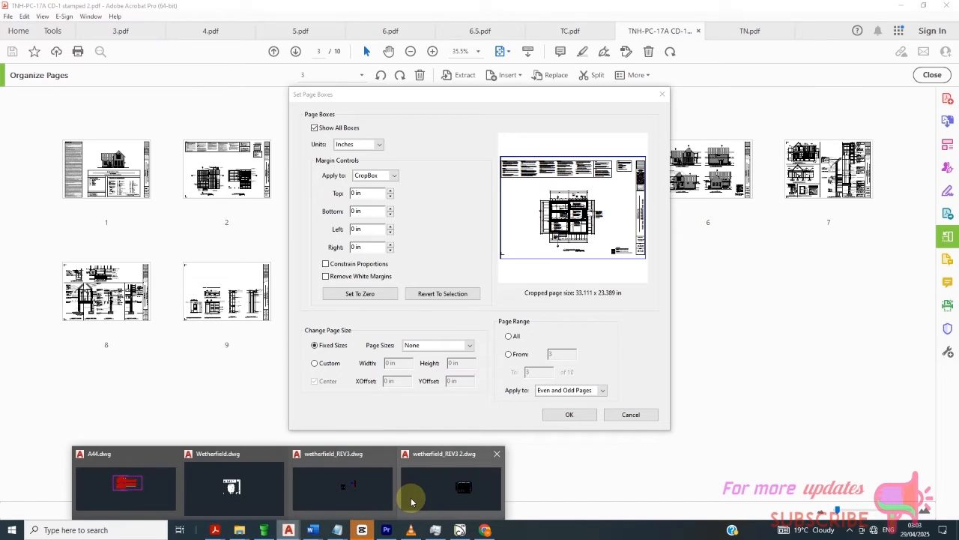
click(246, 498)
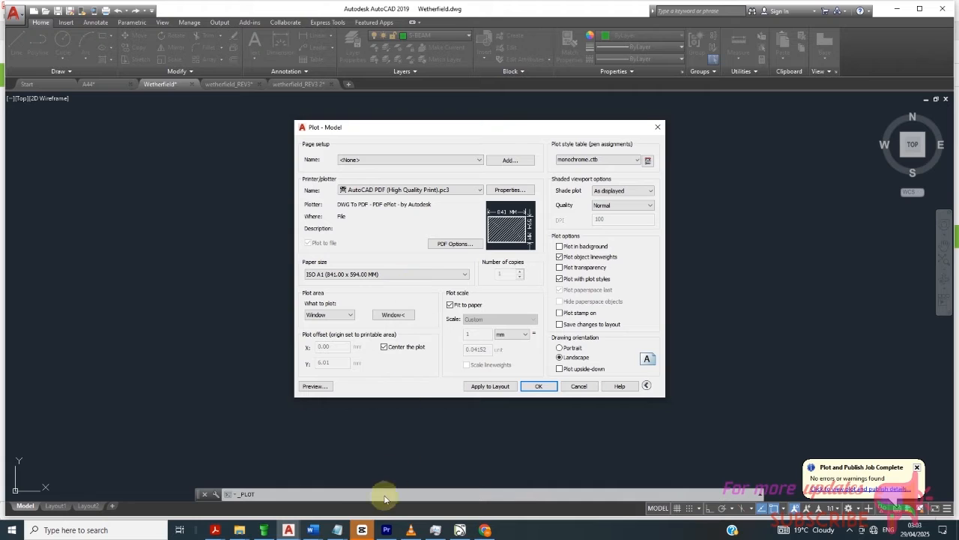
mouse_move(215, 531)
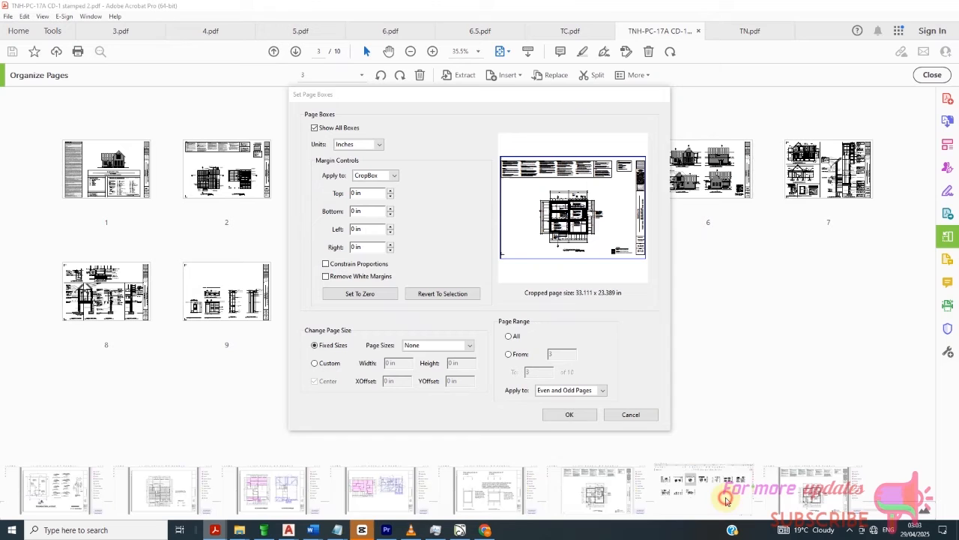
click(726, 500)
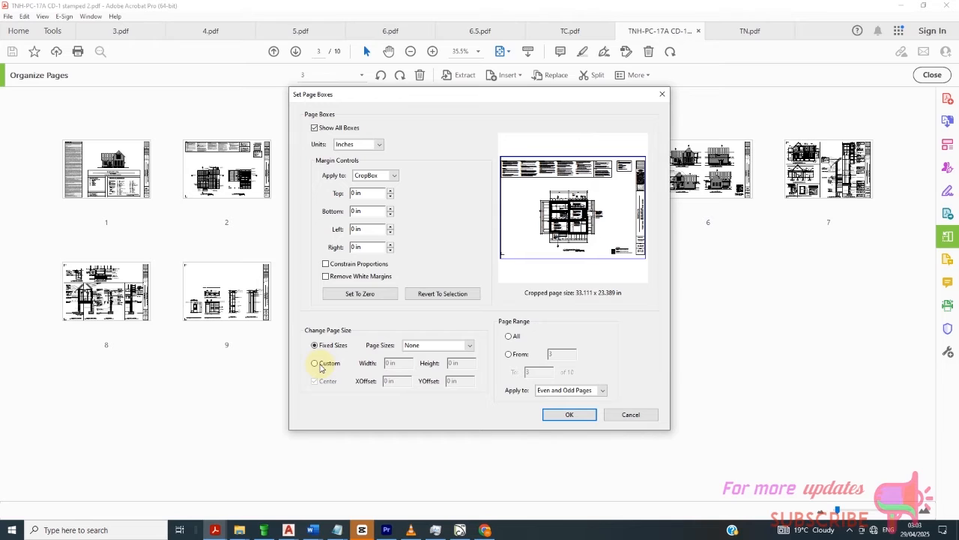
- Try the fixed page size ARCHE for page 3
click(469, 345)
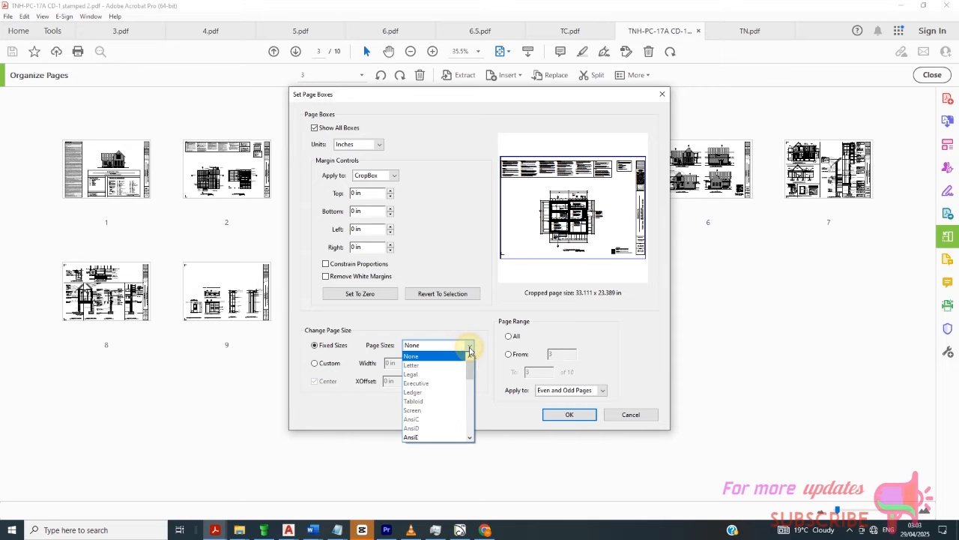
drag(469, 370, 471, 391)
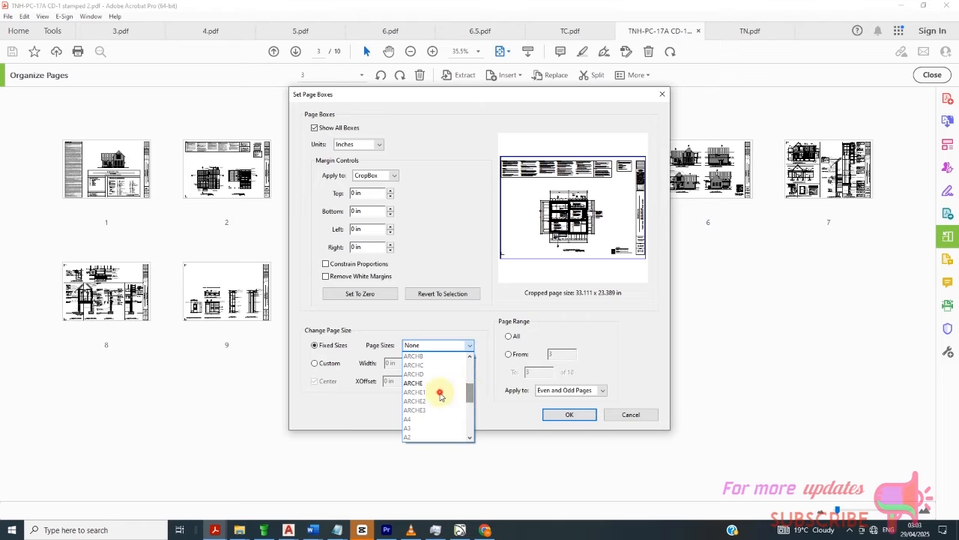
click(438, 386)
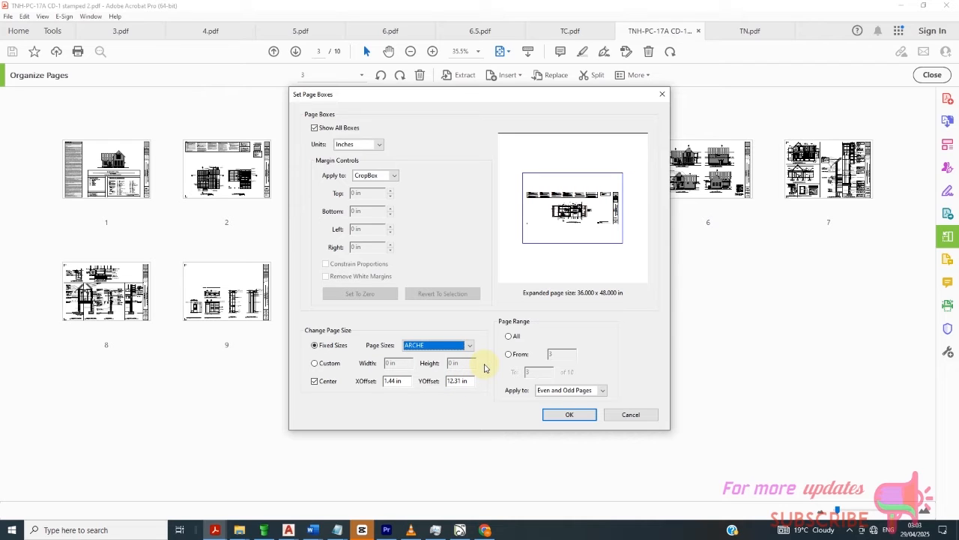
- Try the margin controls on ArtBox and BleedBox, and set them back to CropBox
click(387, 178)
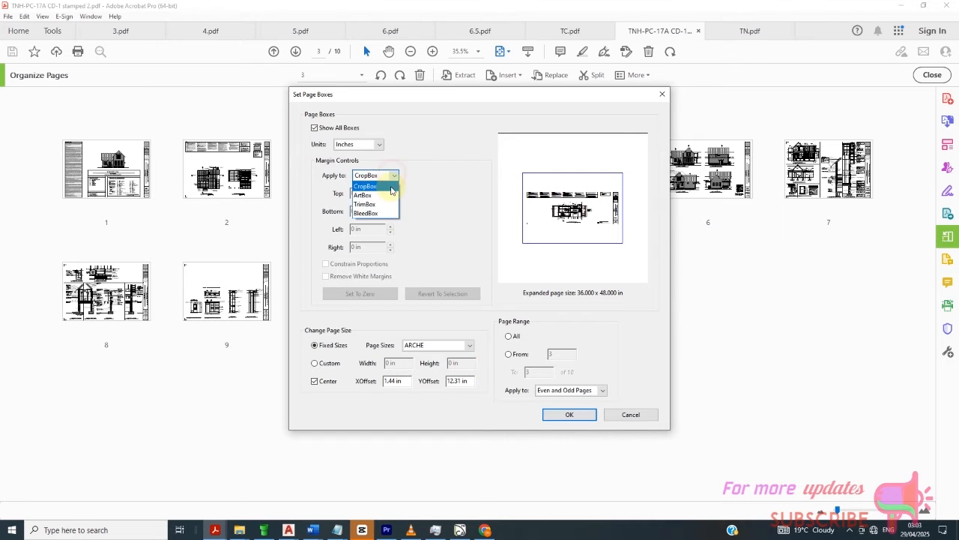
click(387, 199)
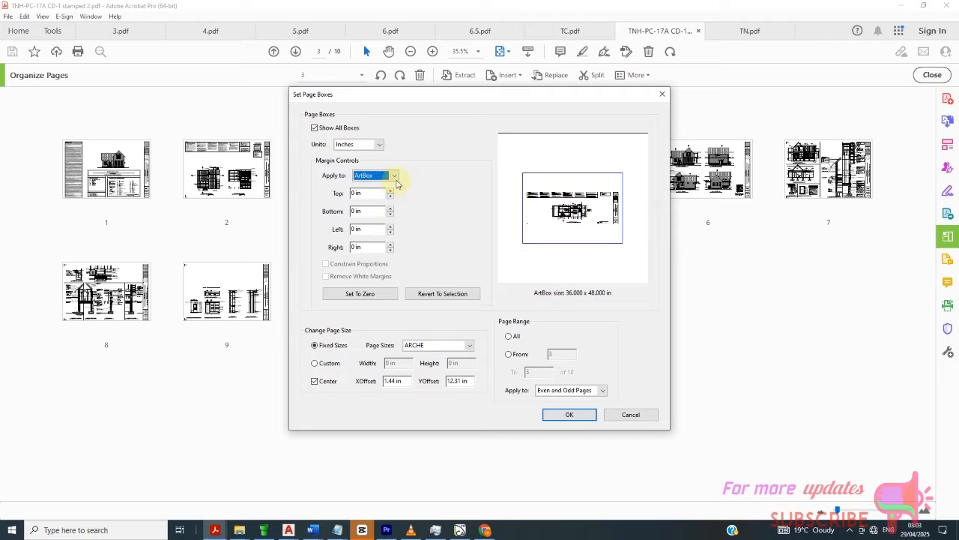
click(394, 176)
click(381, 213)
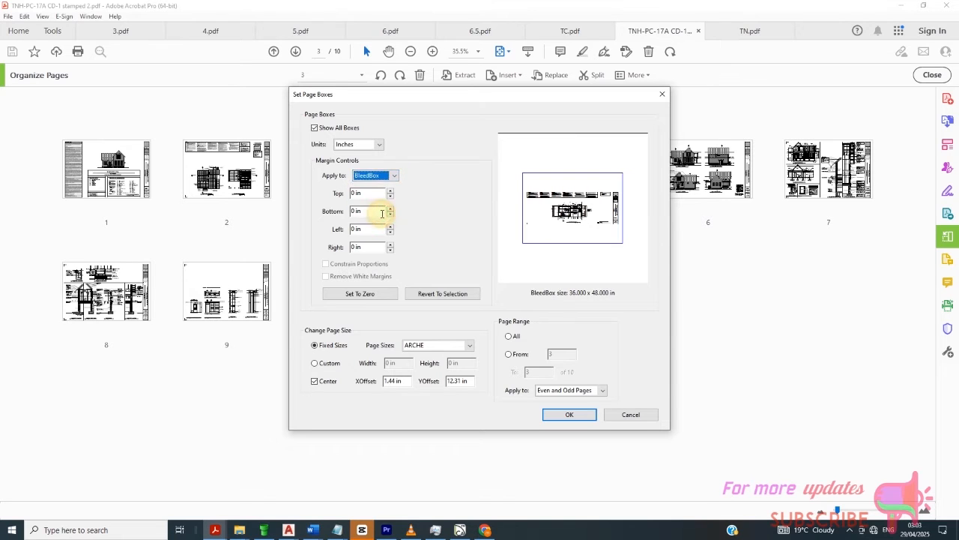
click(397, 176)
click(386, 187)
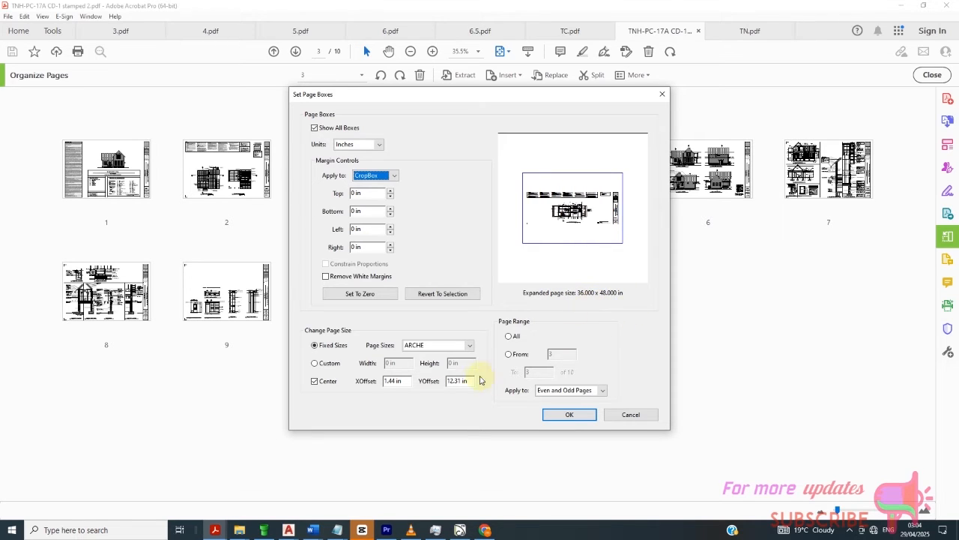
- Try the fixed page size A0 for page 3, and replace it with Oversize92
click(469, 345)
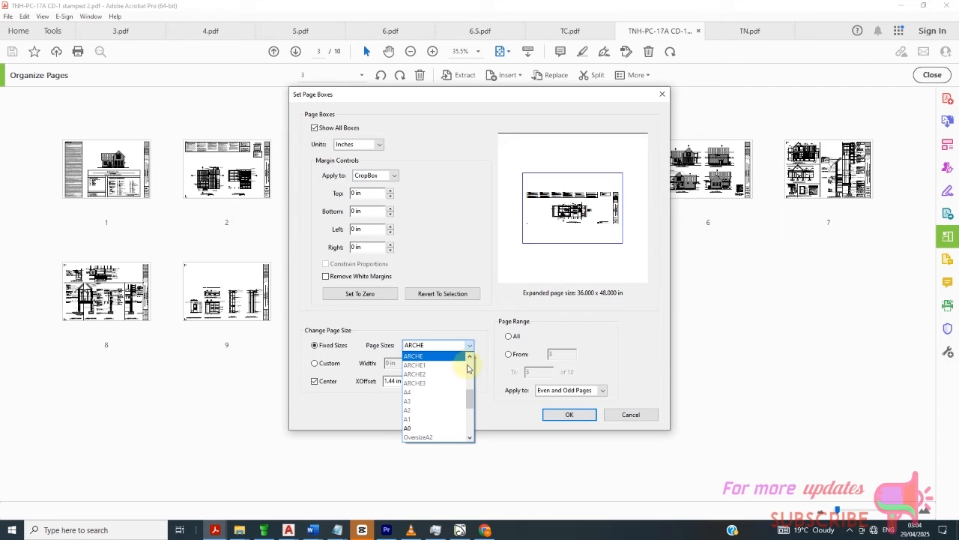
click(442, 429)
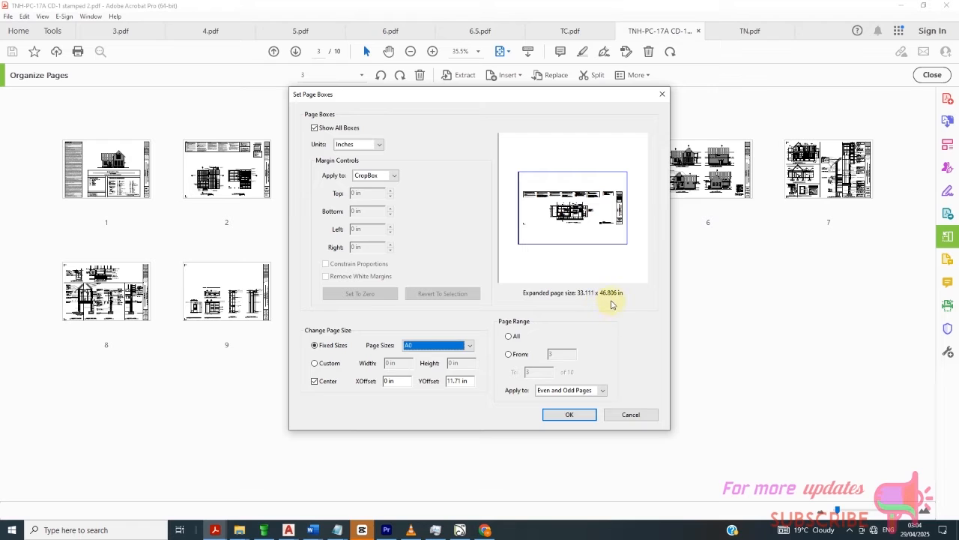
click(472, 346)
drag(471, 407, 469, 433)
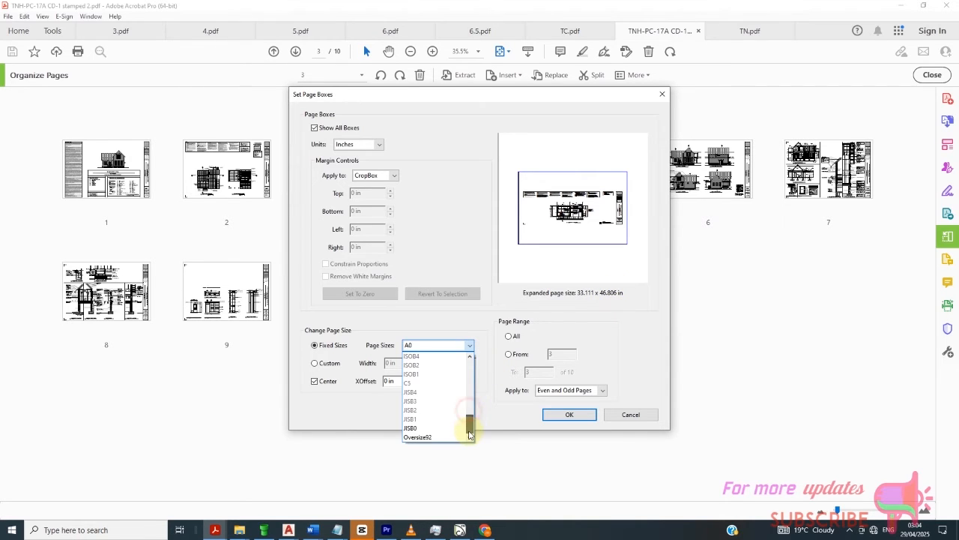
click(439, 437)
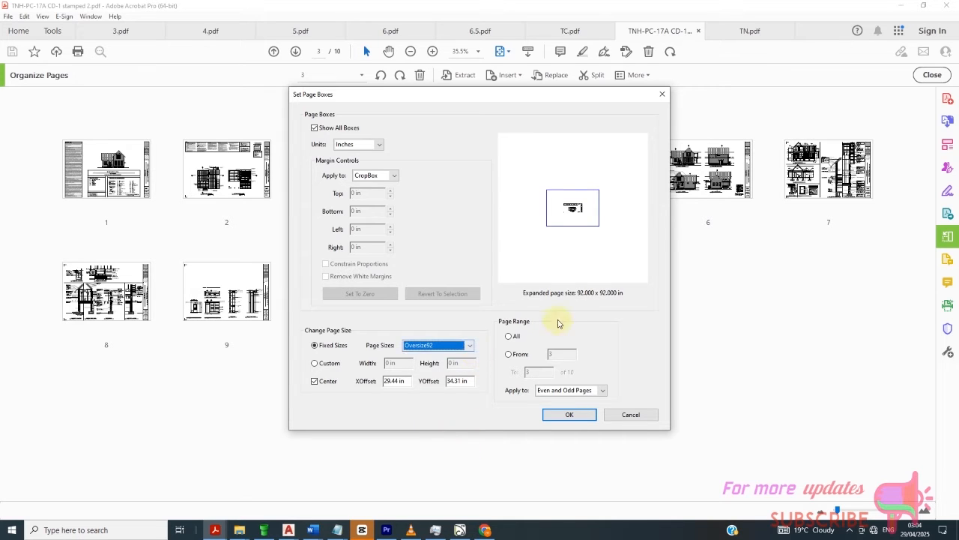
- Try a custom page size for page 3 with a width of 36 in and a height of 24 in
click(471, 350)
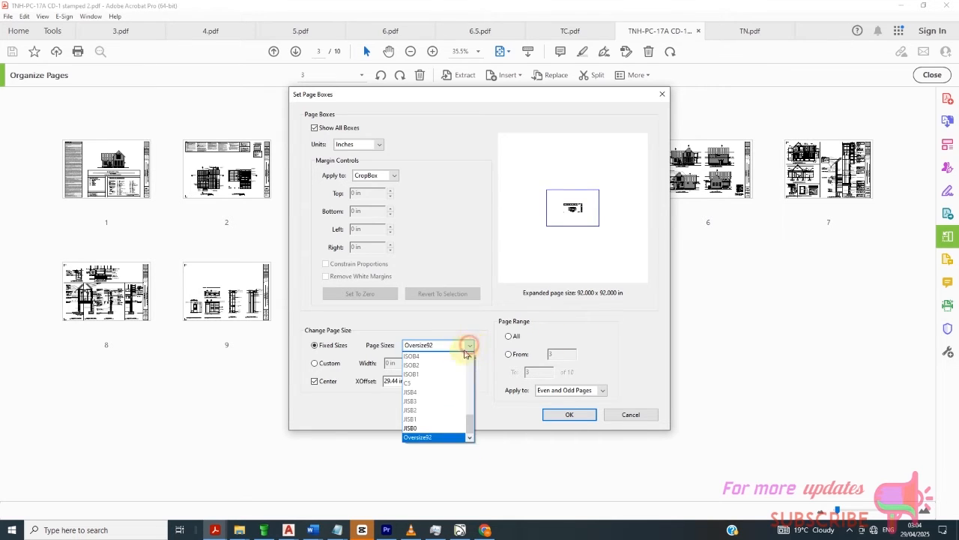
click(358, 362)
click(315, 363)
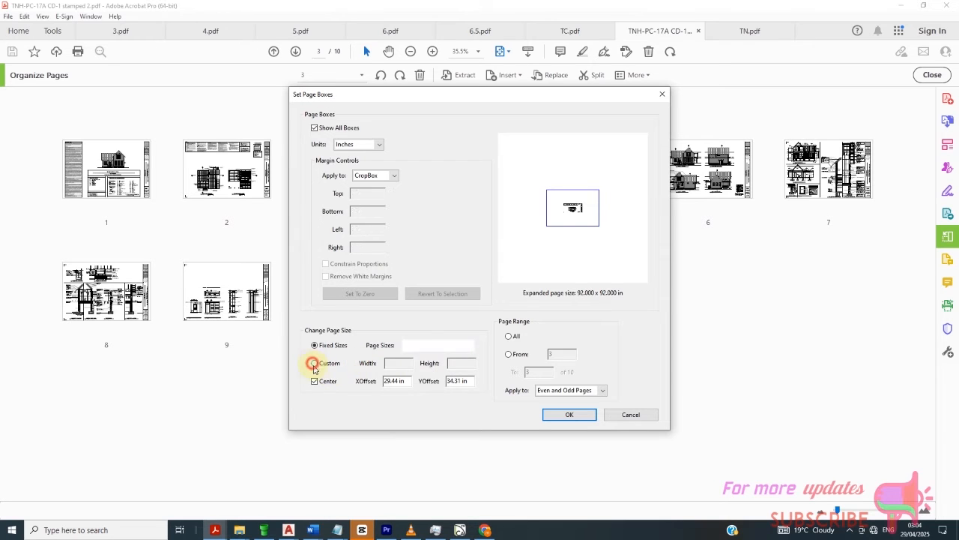
click(389, 364)
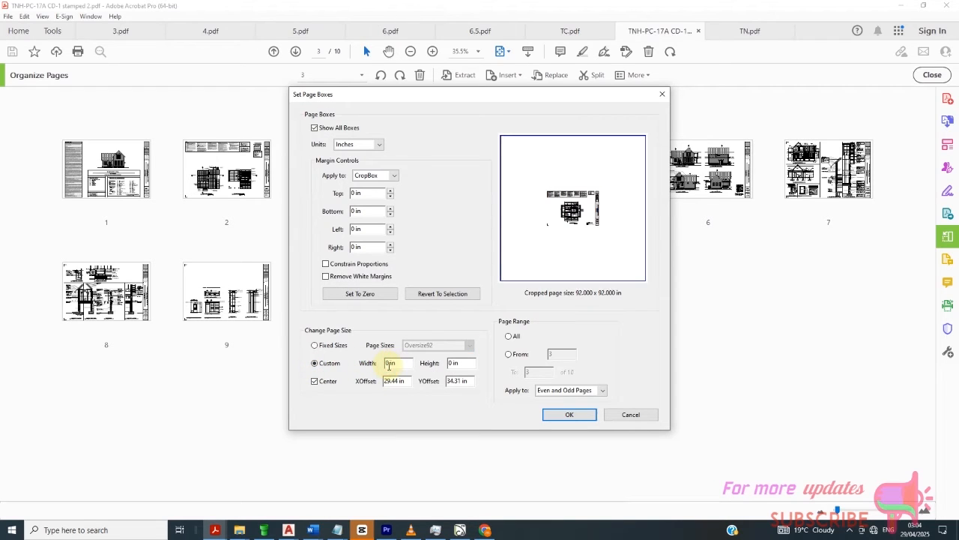
drag(389, 365, 380, 367)
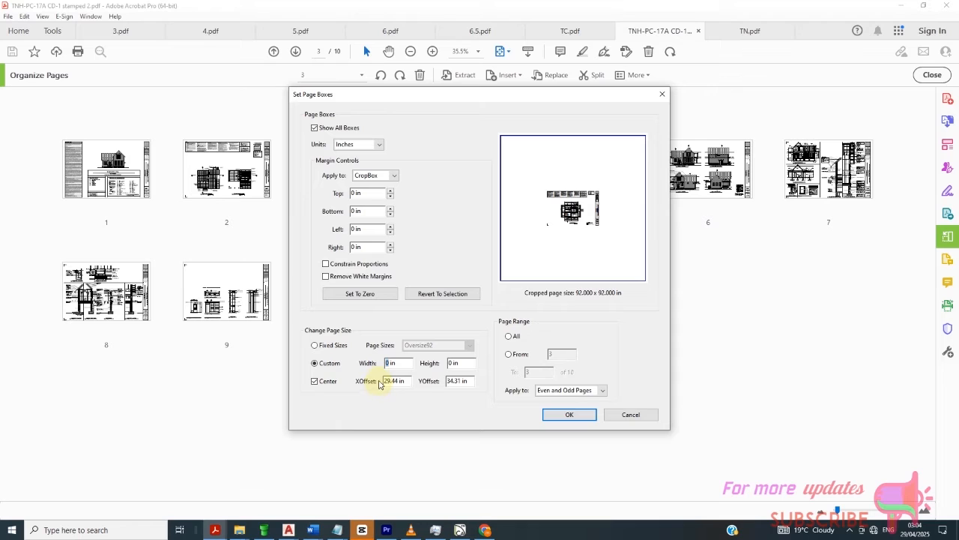
text(36)
click(453, 363)
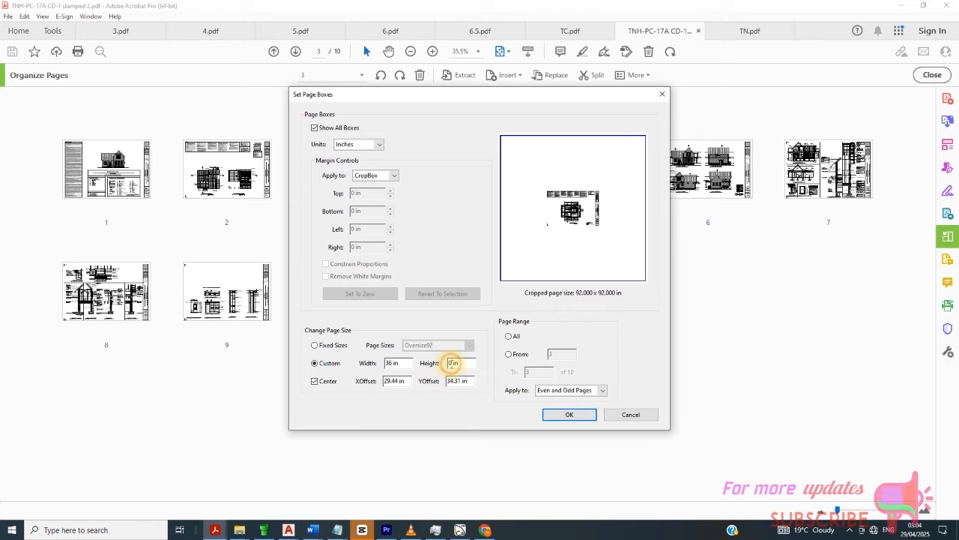
text(24)
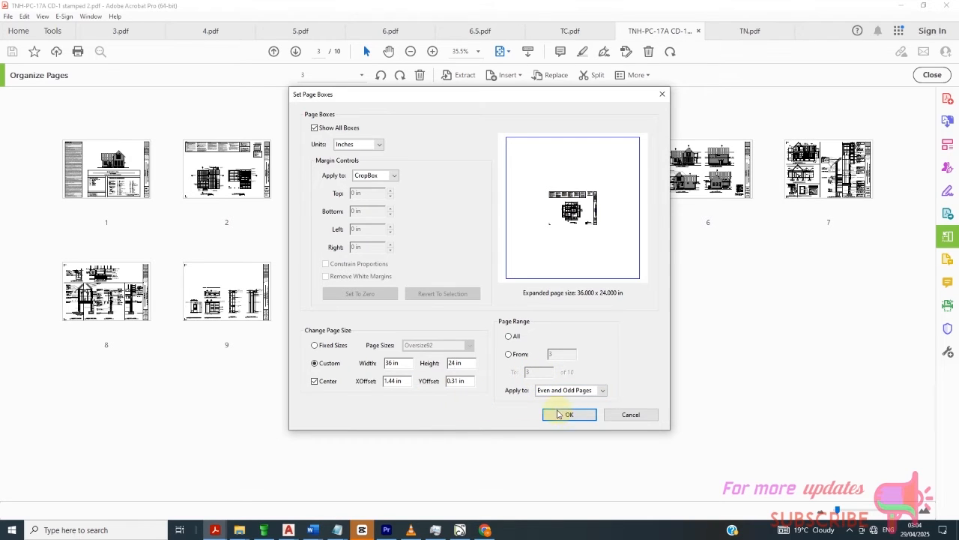
- Reset the fixed page size to None, resize page 3 to a custom 36 in by 24 in, and leave page organizing
click(315, 345)
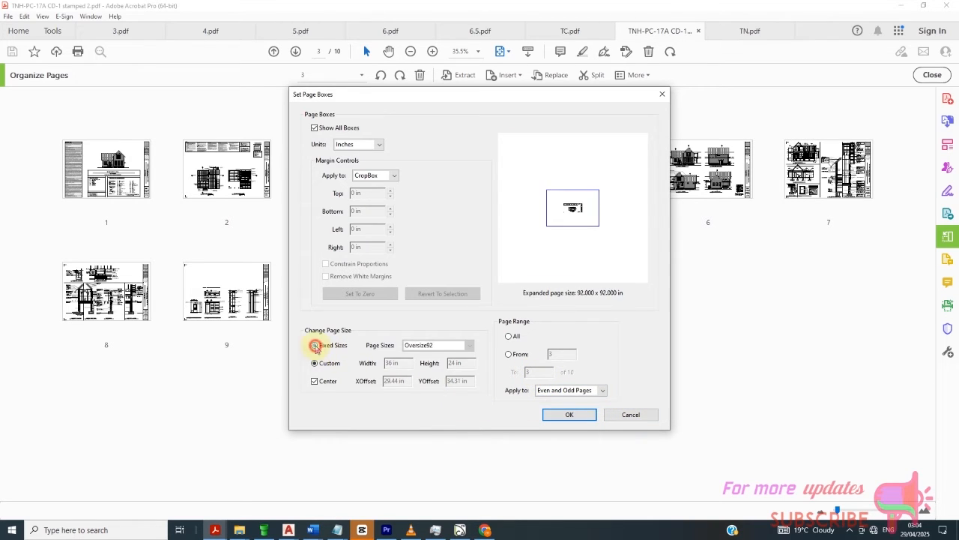
click(465, 347)
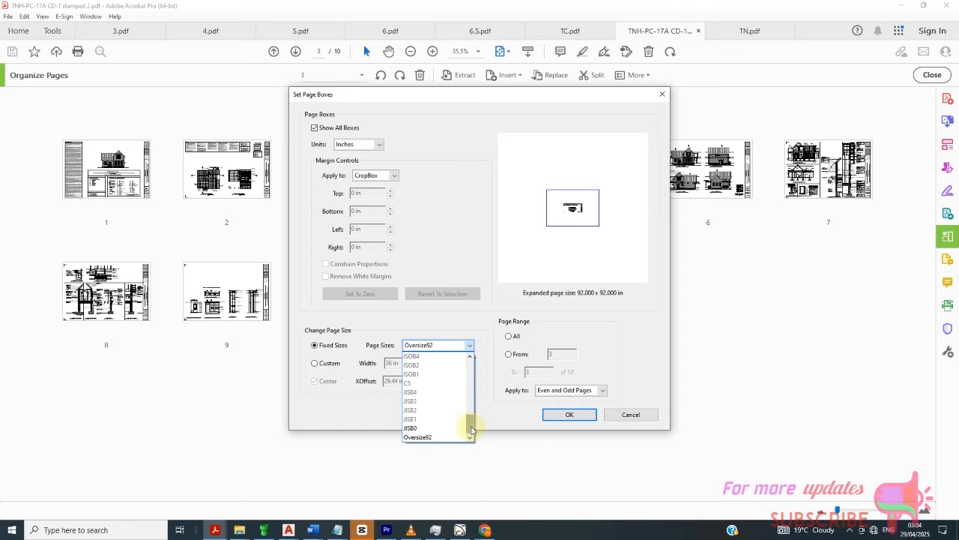
drag(470, 422, 469, 361)
click(431, 358)
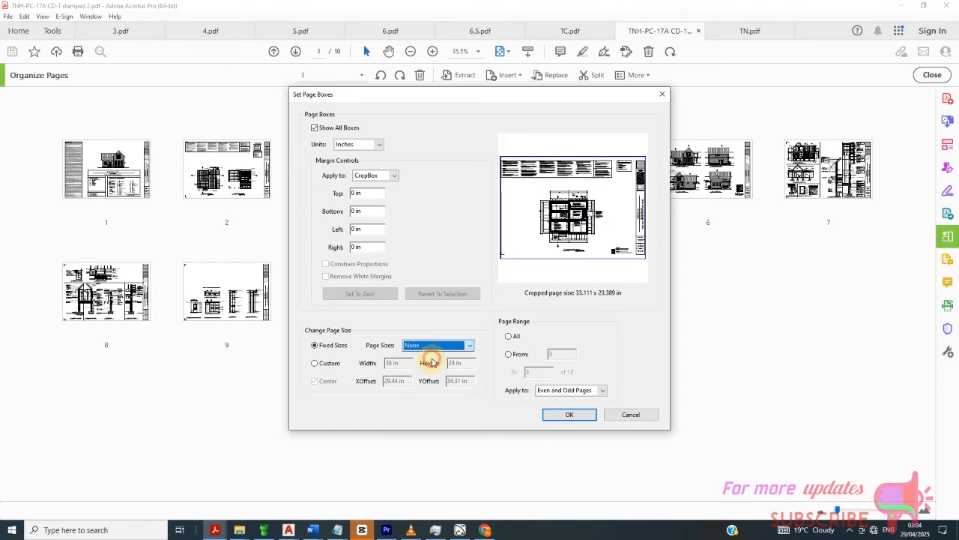
click(327, 364)
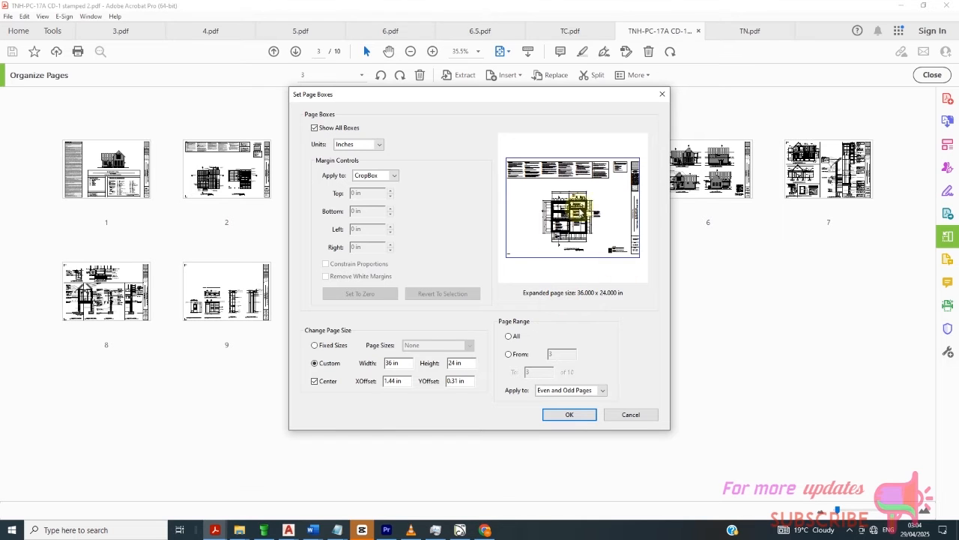
click(567, 414)
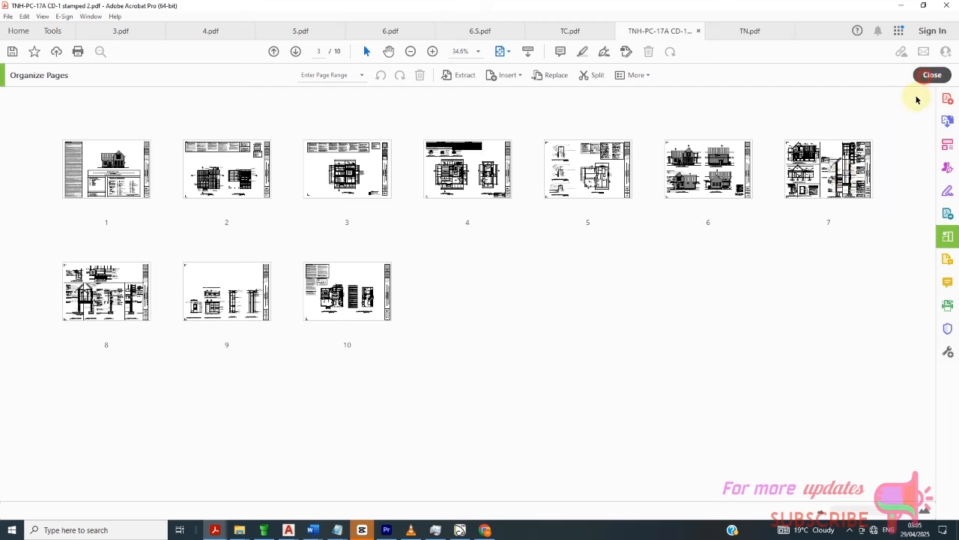
click(931, 75)
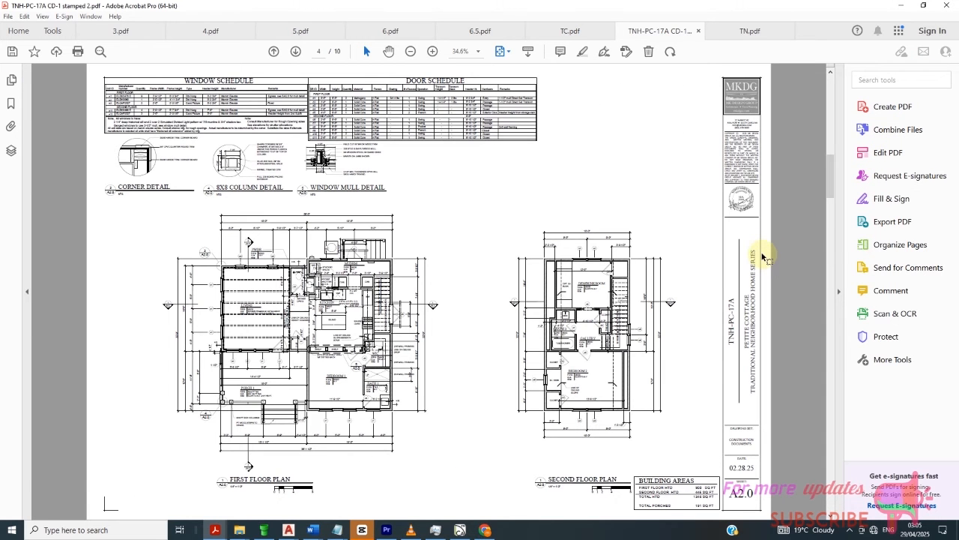
- Compare the resized page 3 with its neighbouring sheets and with the foundation plans in TN.pdf and TC.pdf
scroll(759, 256, up, 2)
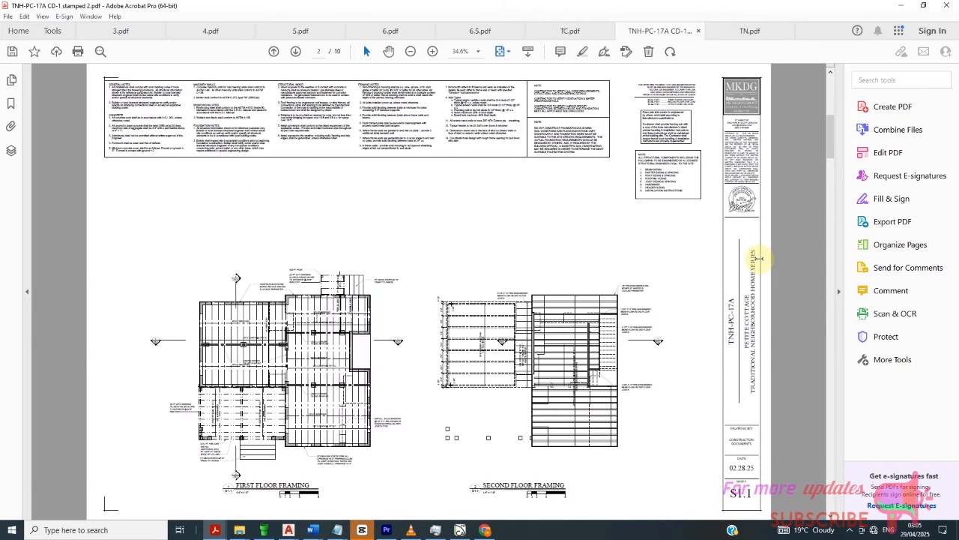
scroll(760, 260, down, 1)
scroll(748, 199, down, 1)
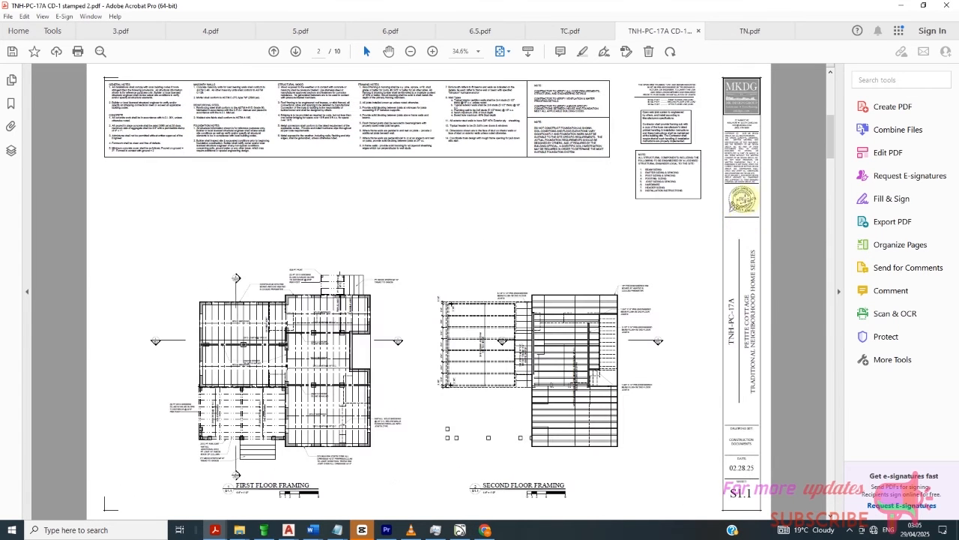
scroll(746, 214, up, 1)
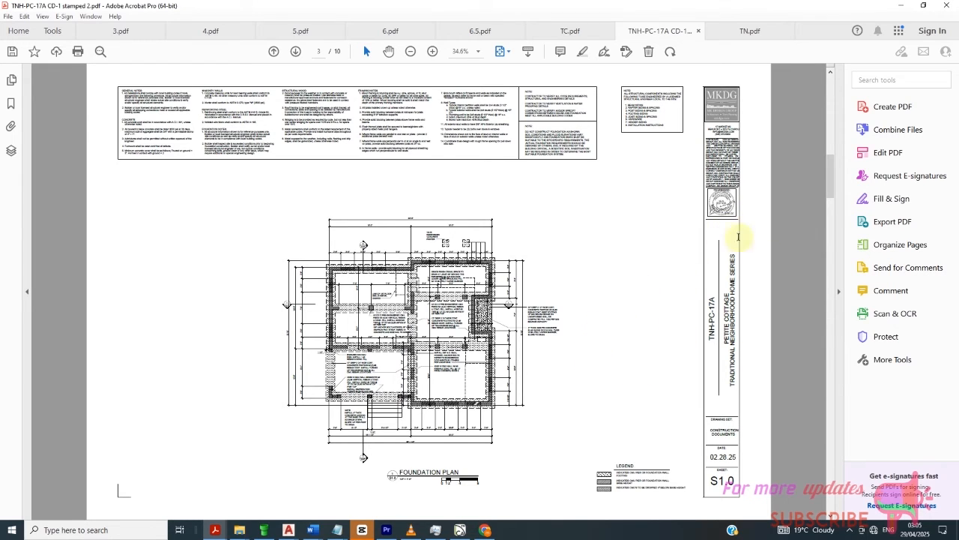
click(753, 31)
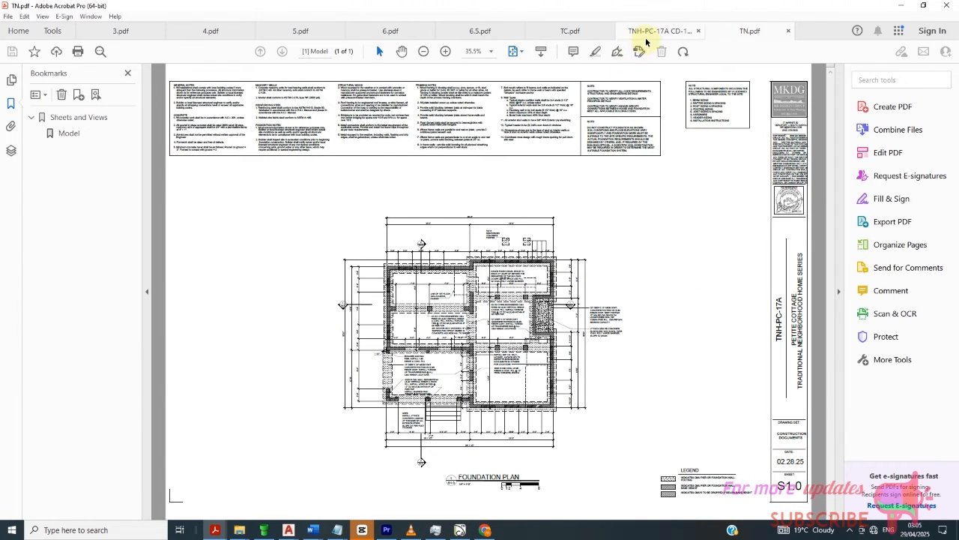
click(573, 31)
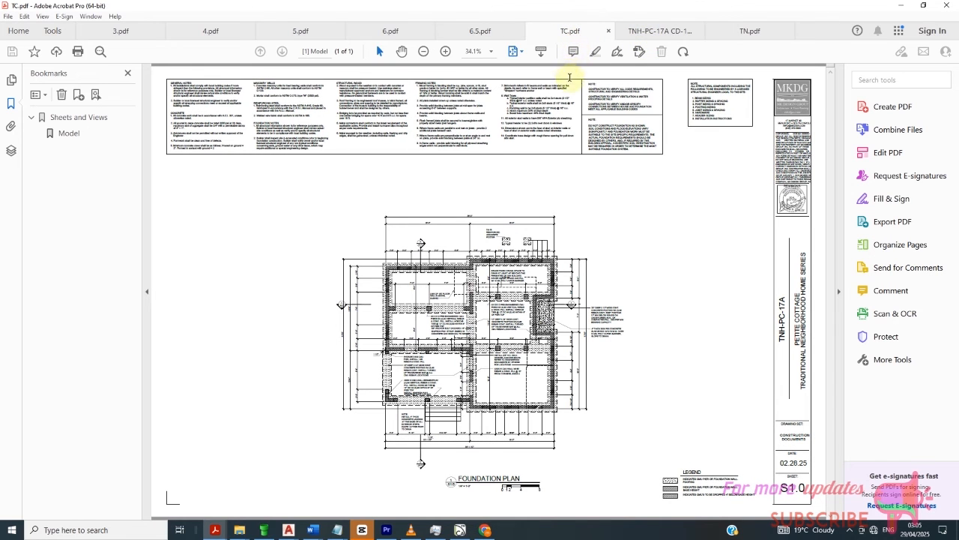
click(656, 31)
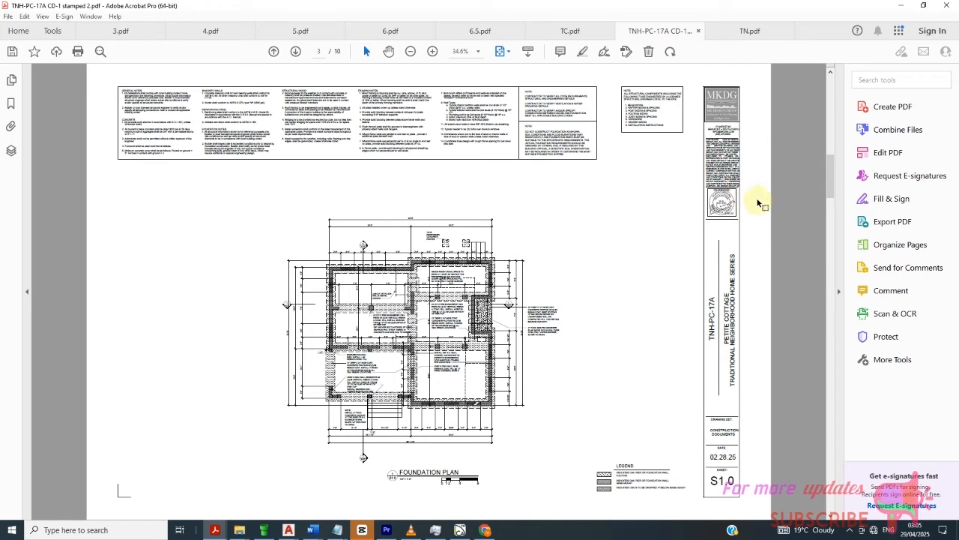
click(746, 32)
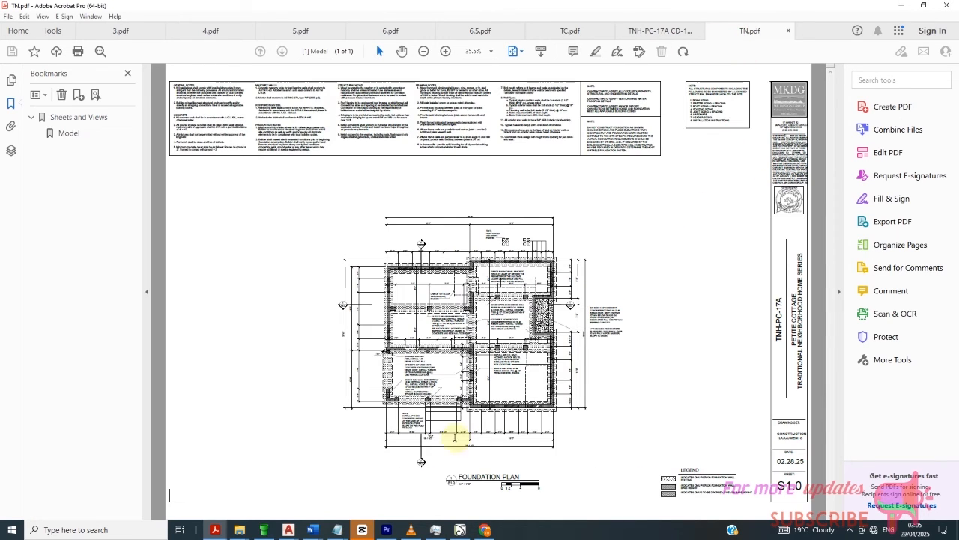
- Switch to the Wetherfield drawing in AutoCAD and set the plot paper size to ARCH D (36.00 x 24.00 Inches)
mouse_move(291, 532)
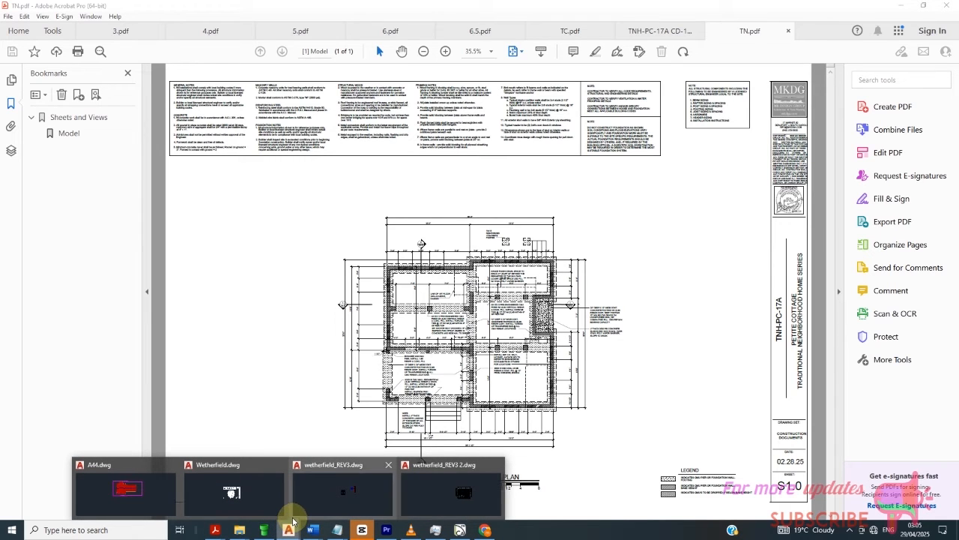
click(249, 496)
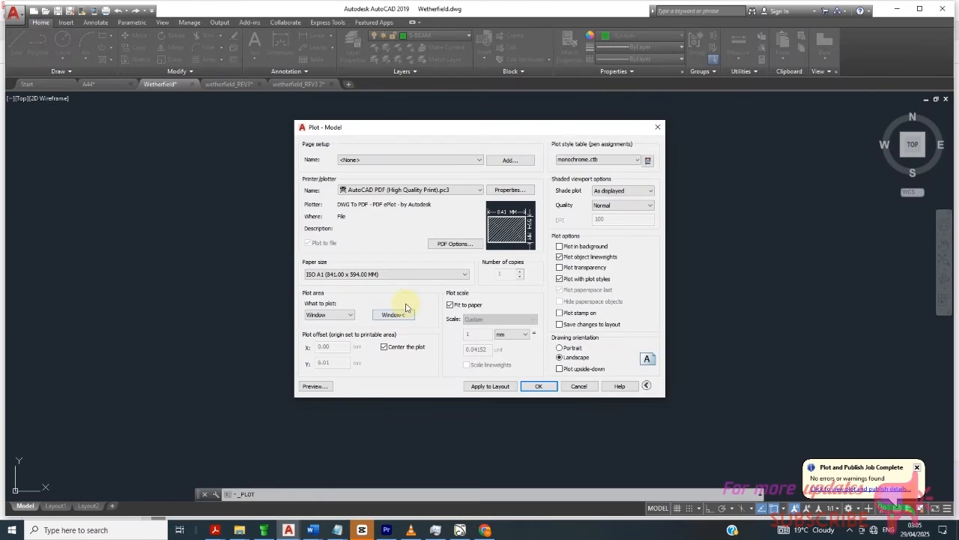
click(438, 275)
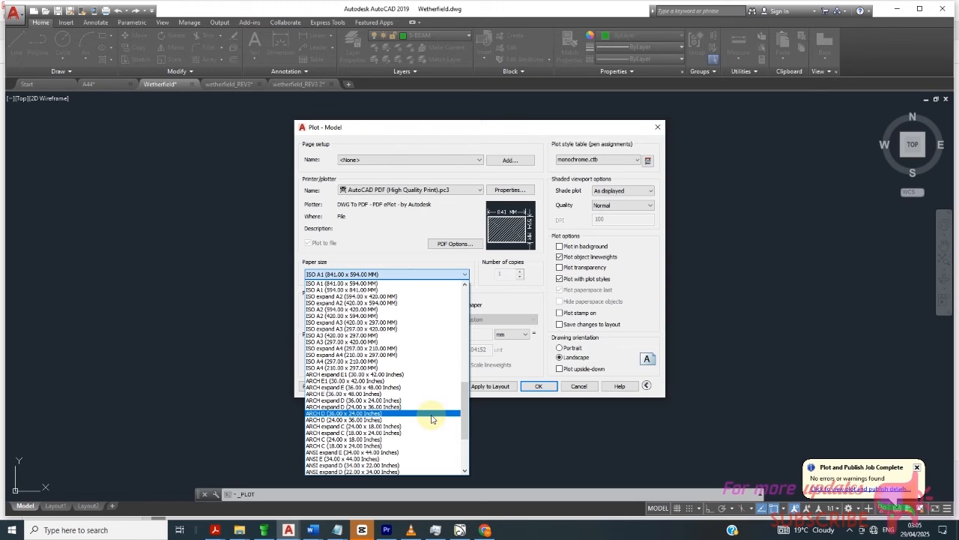
click(431, 413)
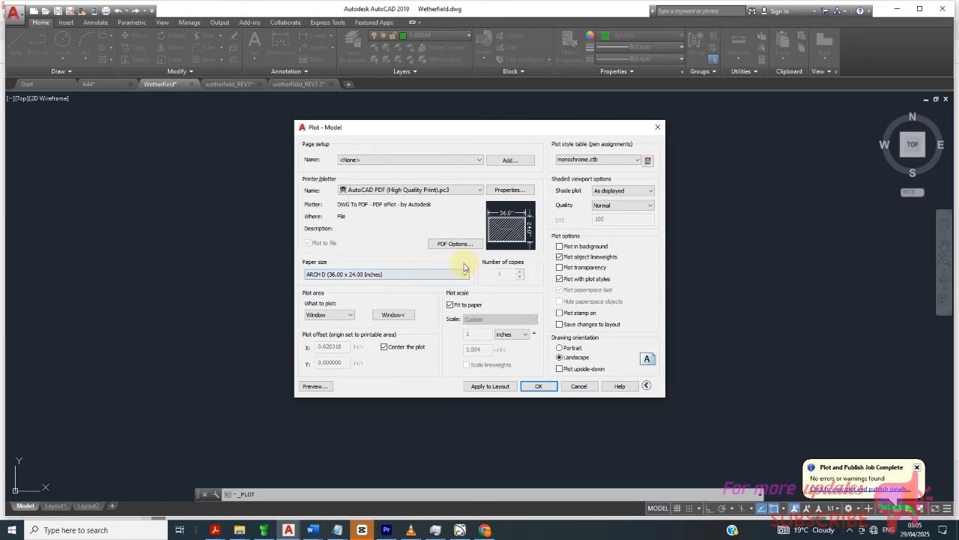
- Plot the drawing to the Desktop as a PDF file named P
click(536, 386)
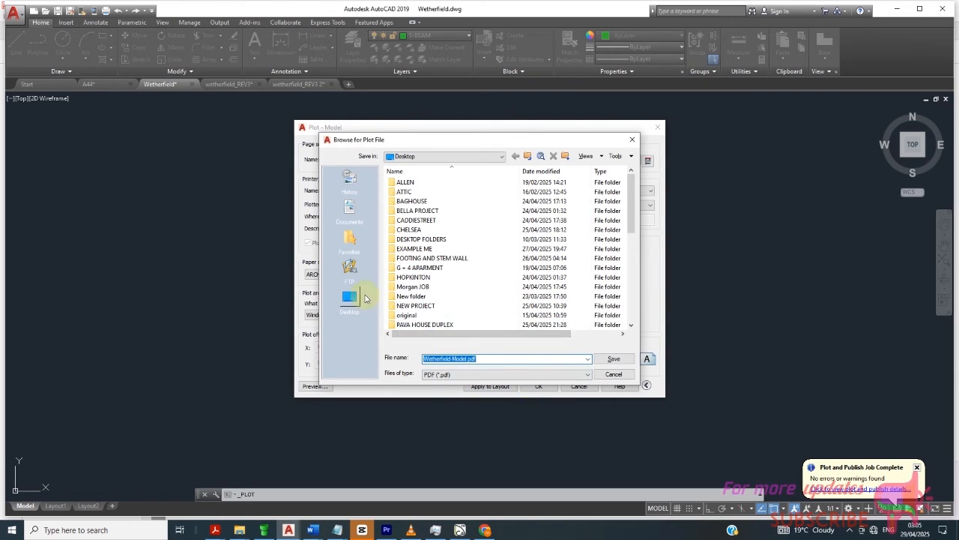
drag(480, 359, 414, 366)
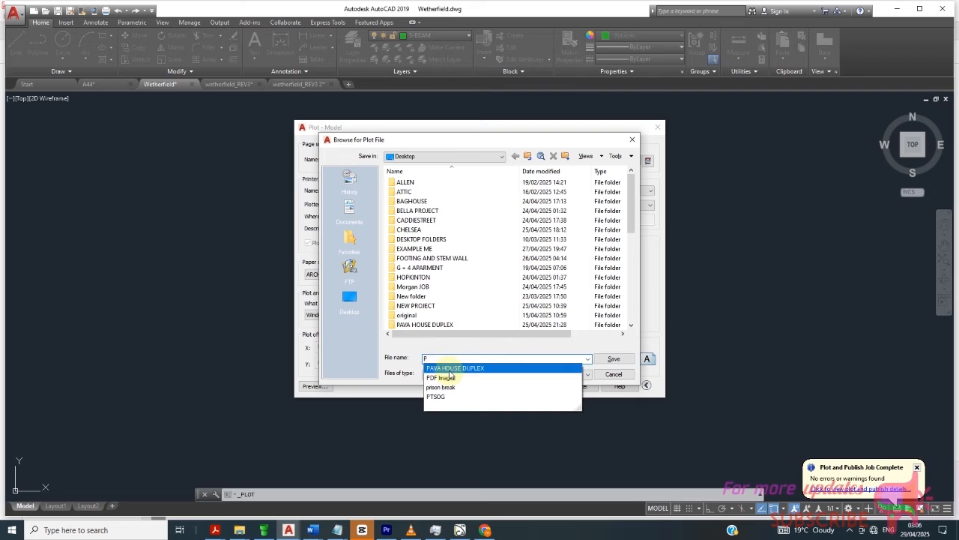
click(615, 360)
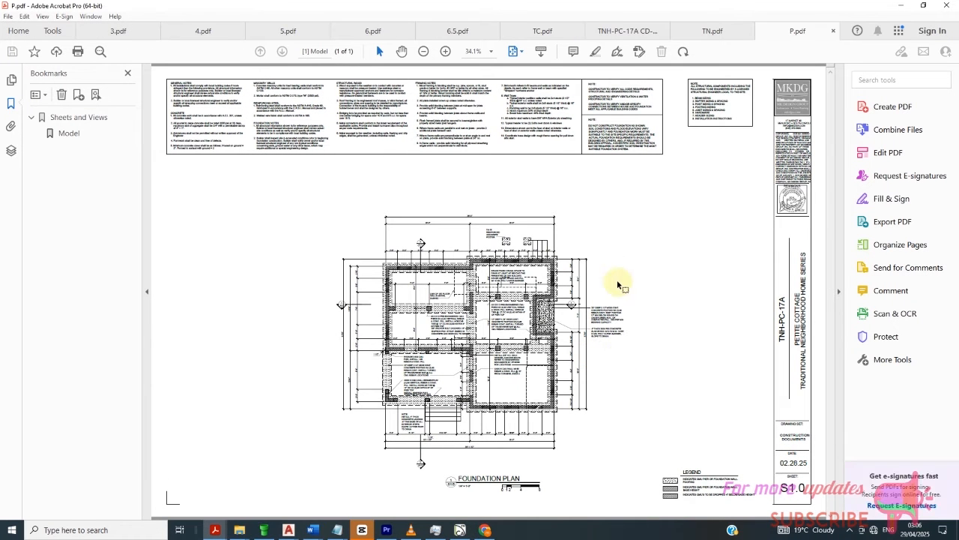
- Insert the P PDF from the Desktop after page 3 of the stamped TNH-PC-17A plan set
click(616, 33)
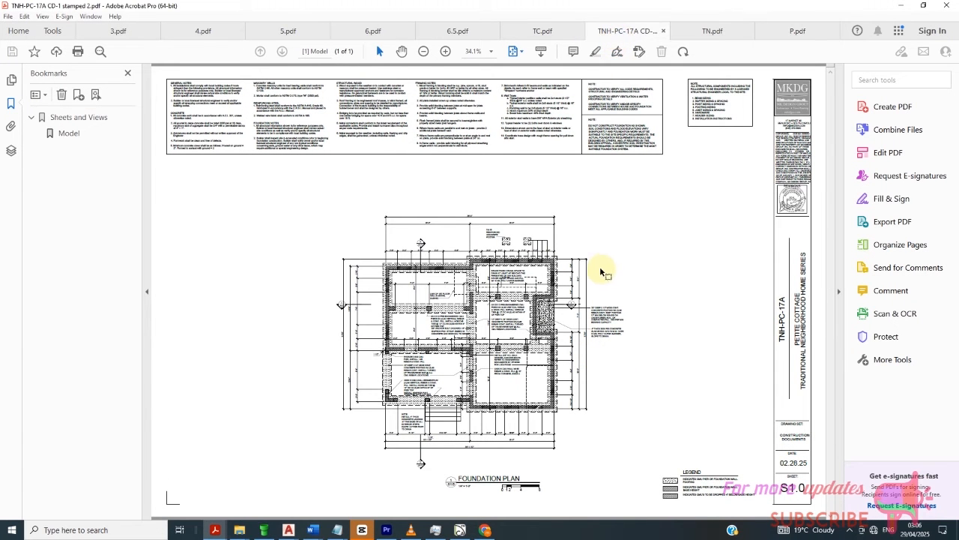
click(895, 247)
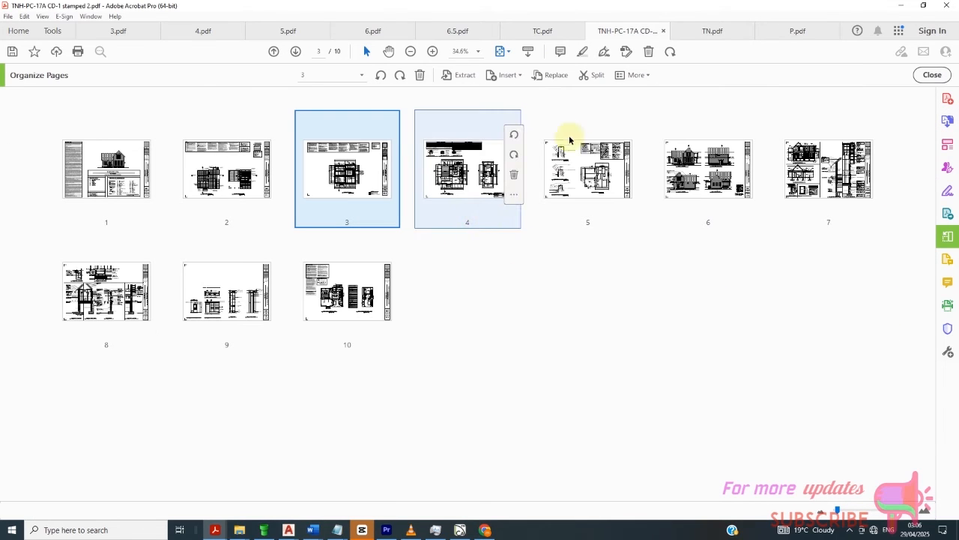
click(506, 76)
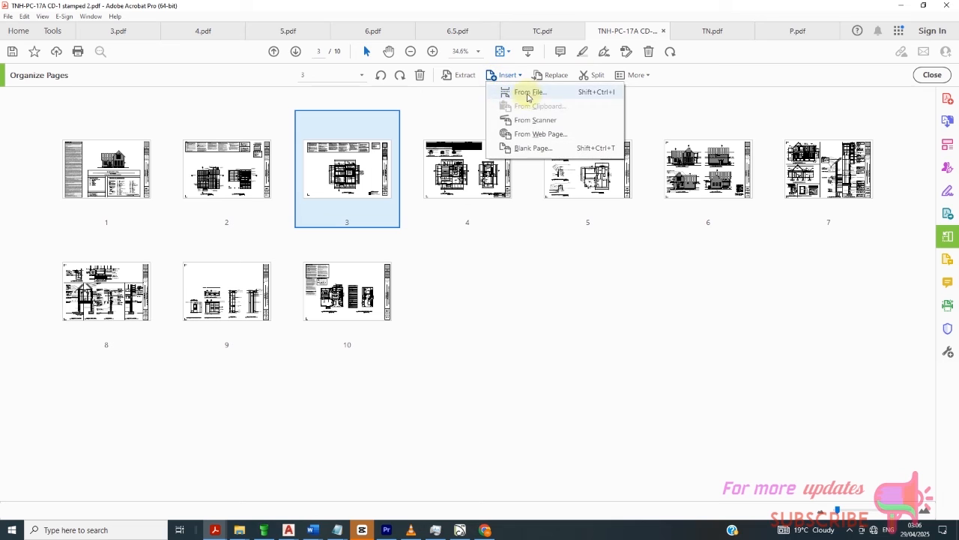
click(527, 92)
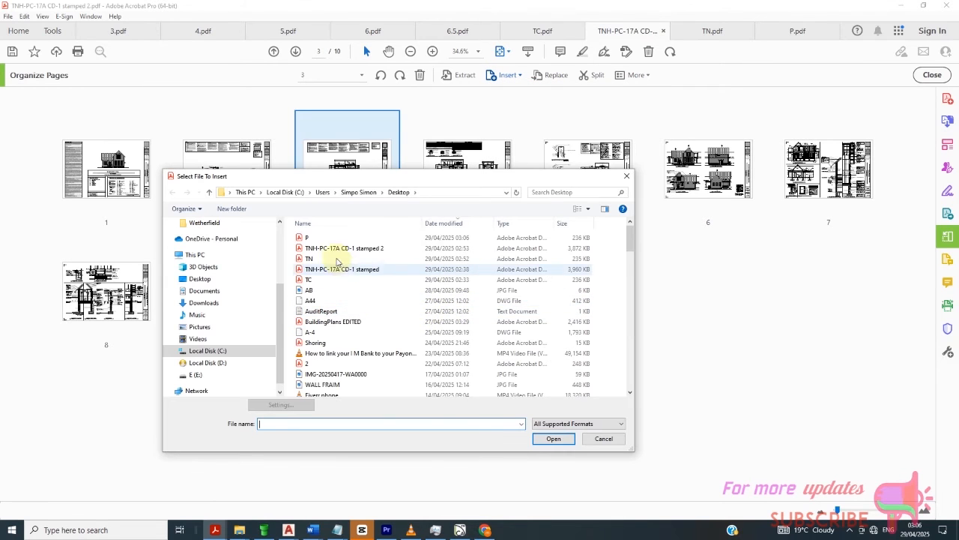
click(328, 239)
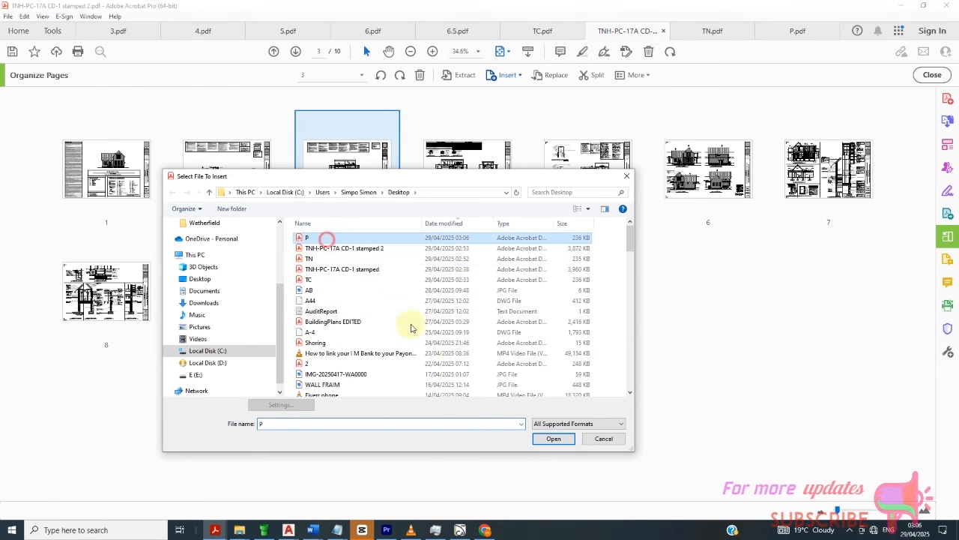
click(553, 438)
click(472, 316)
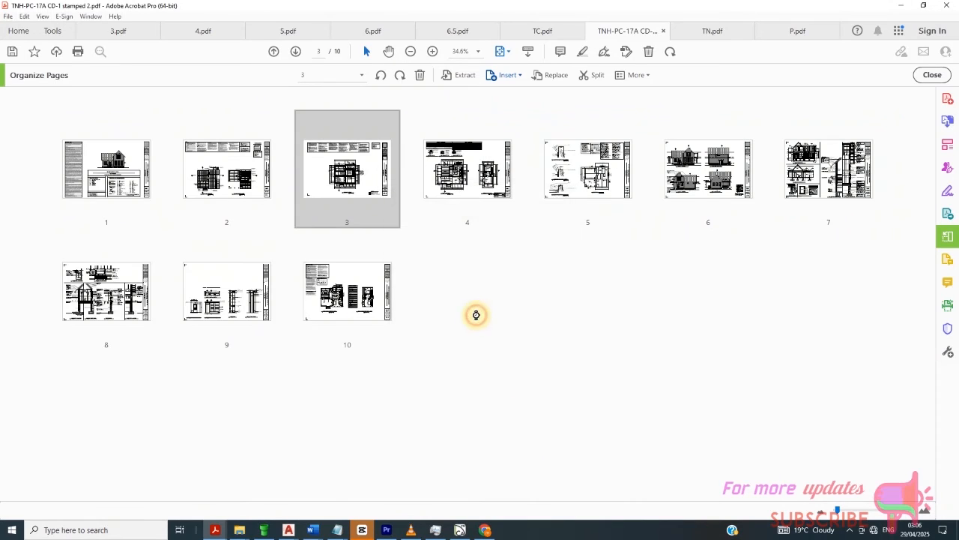
click(931, 75)
- Compare the inserted foundation plan on page 4 with the resized page 3 and the surrounding sheets of the plan set
scroll(753, 256, up, 2)
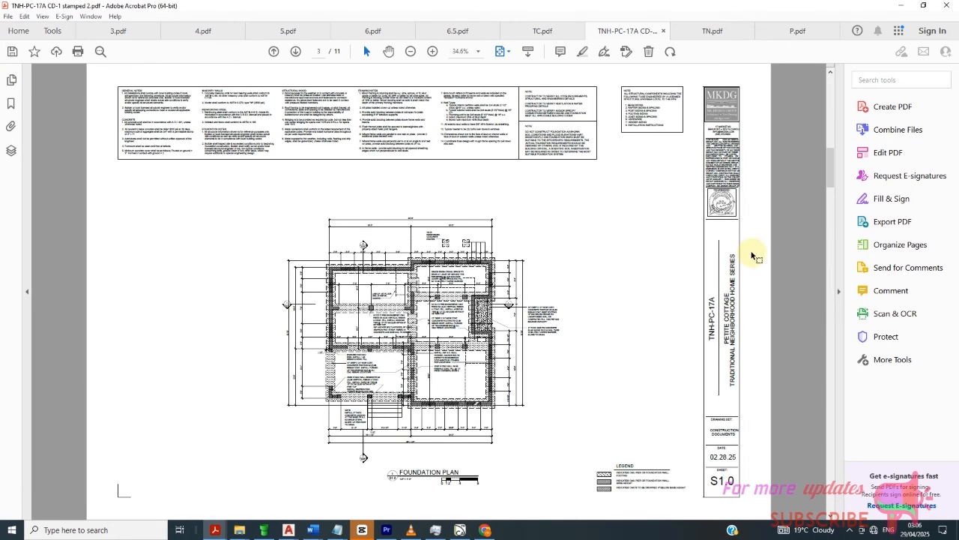
scroll(753, 255, down, 2)
scroll(730, 254, up, 2)
scroll(731, 229, down, 1)
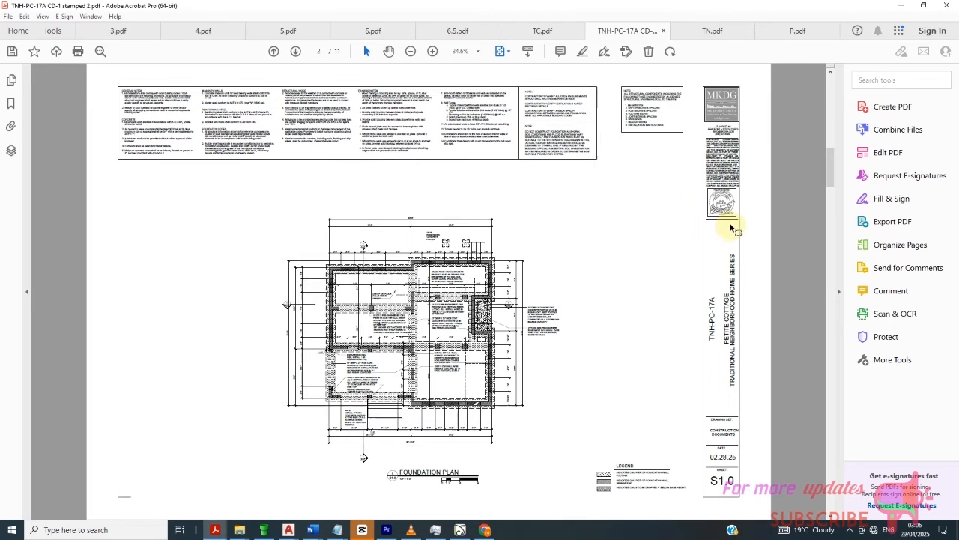
scroll(739, 326, down, 2)
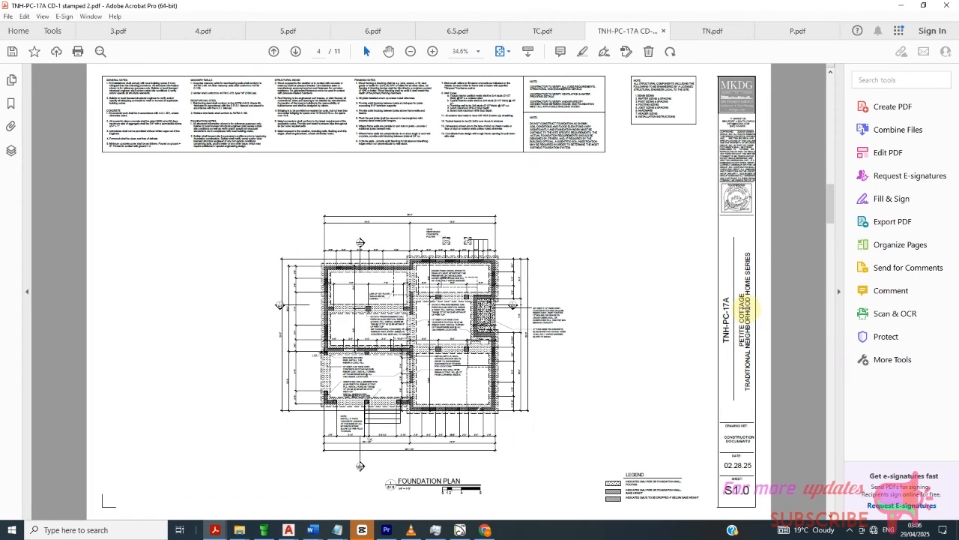
scroll(746, 307, up, 2)
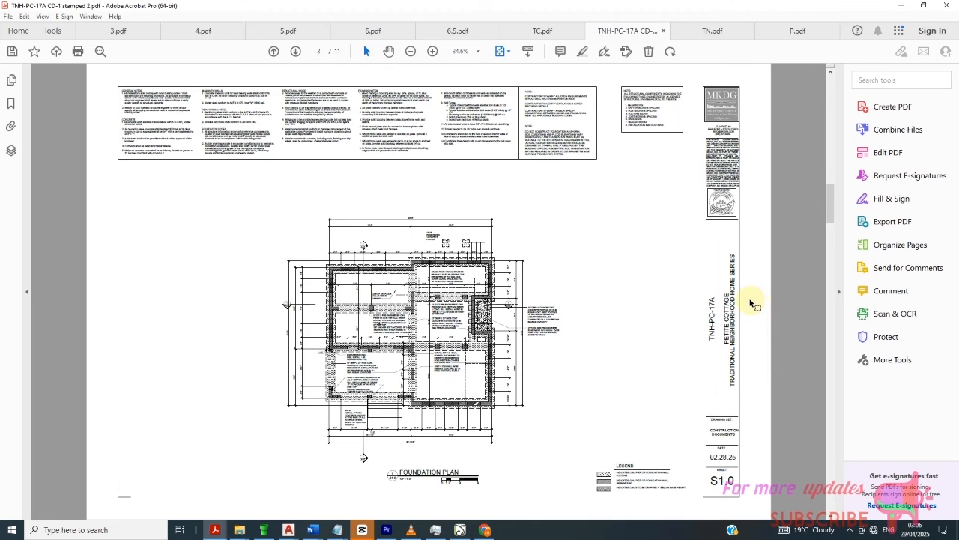
scroll(752, 304, down, 2)
scroll(748, 298, down, 2)
scroll(748, 298, up, 2)
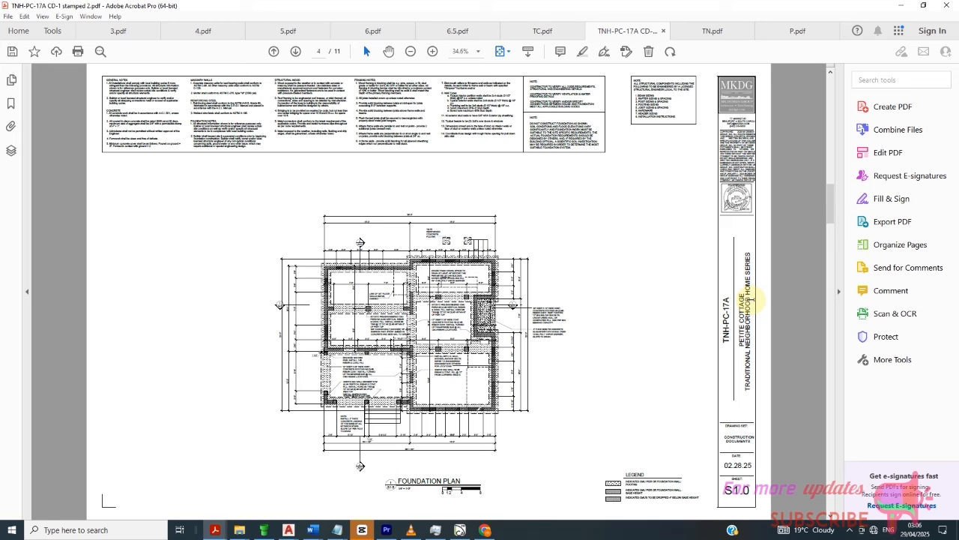
scroll(748, 300, up, 6)
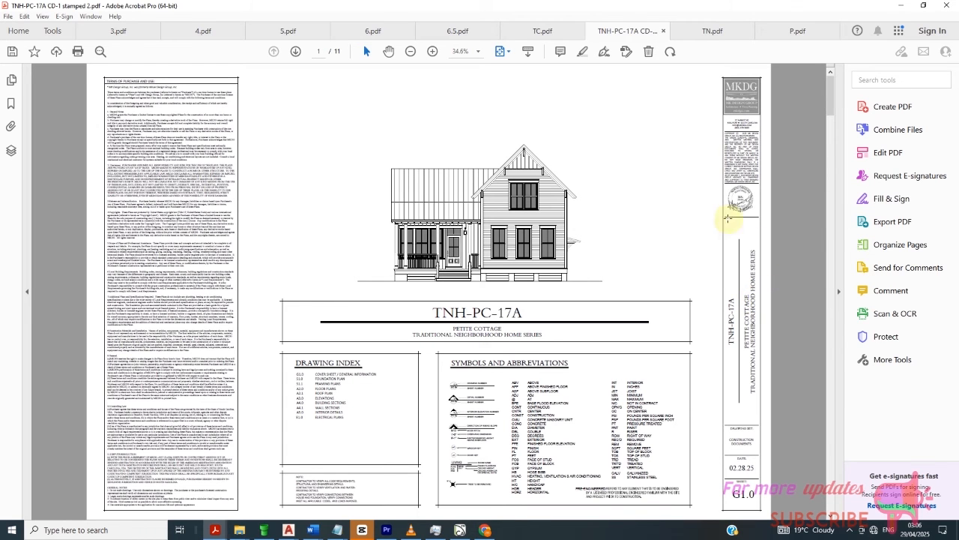
- Close the stamped plan set with its changes saved, and minimize the PDF window to return to AutoCAD
click(663, 32)
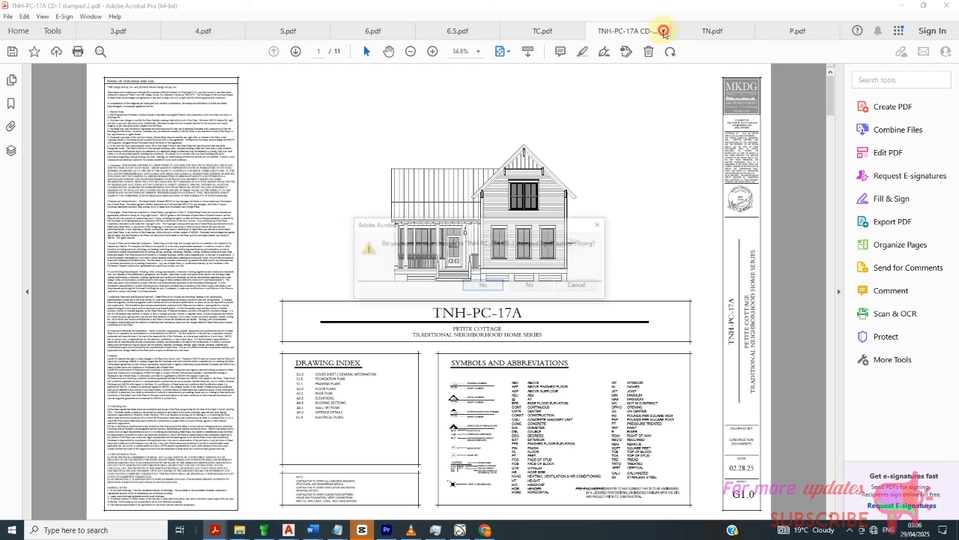
click(485, 285)
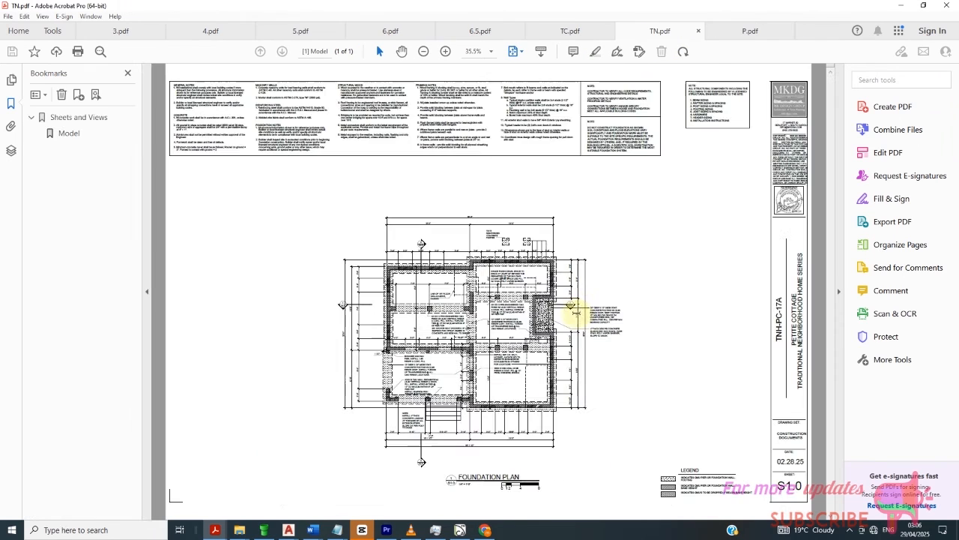
click(898, 7)
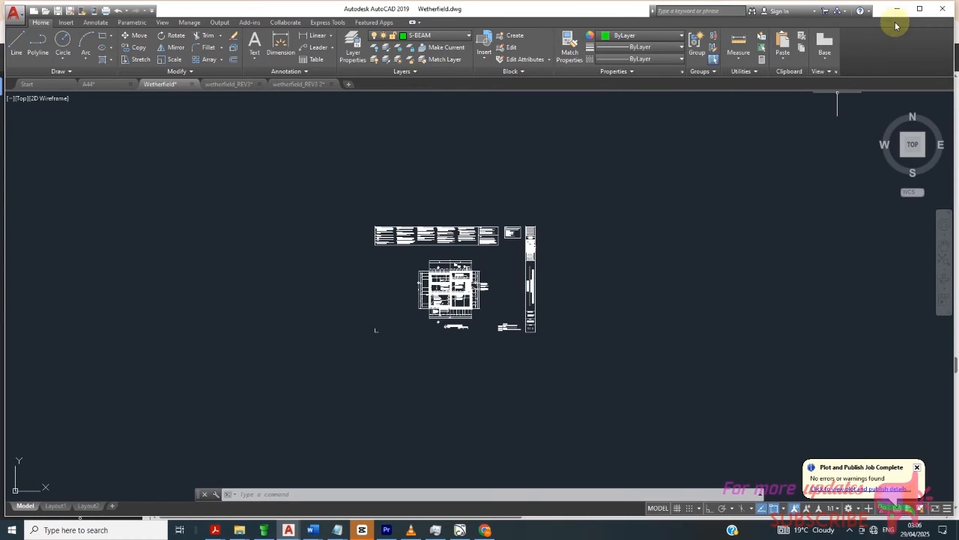
- Minimize the open windows and open the desktop file TNH-PC-17A CD-1 stamped 2 in Google Chrome
click(898, 8)
click(901, 9)
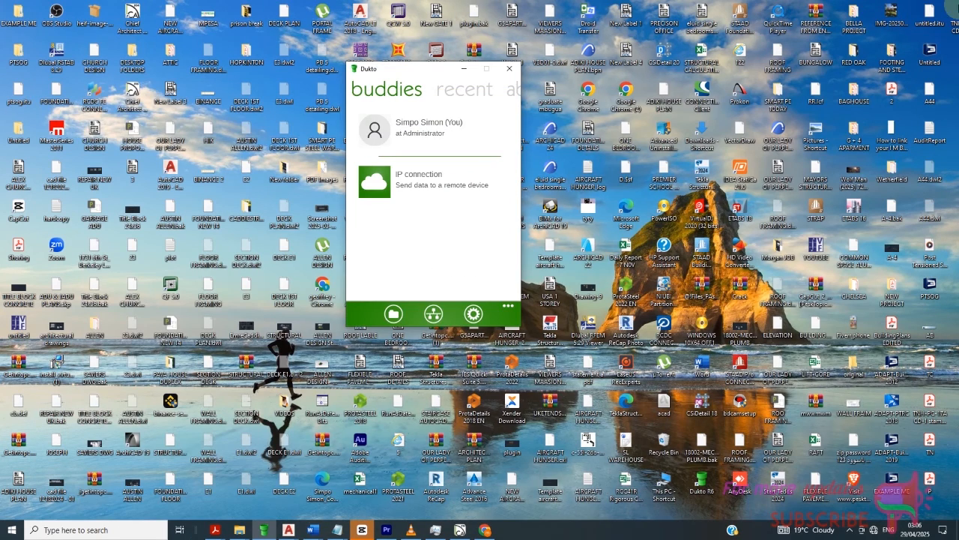
right_click(953, 11)
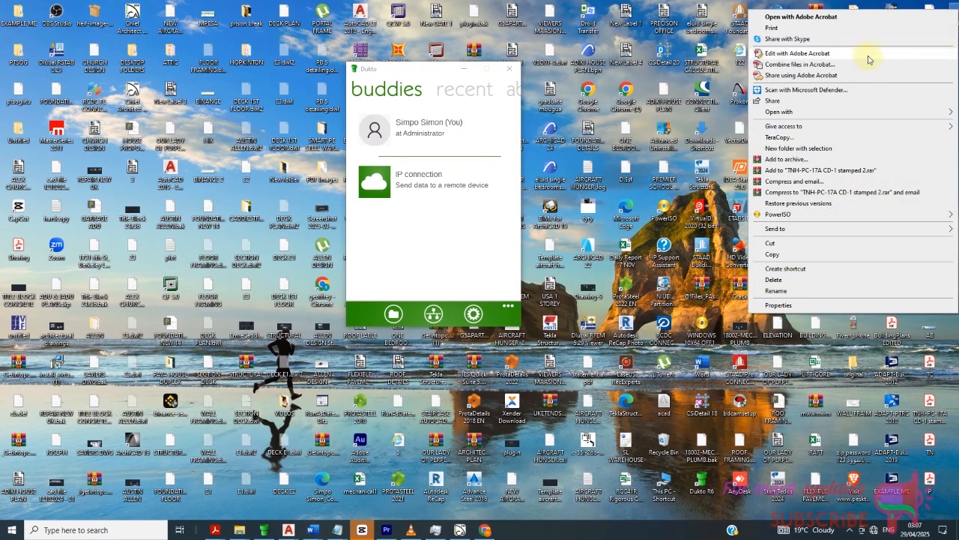
mouse_move(796, 112)
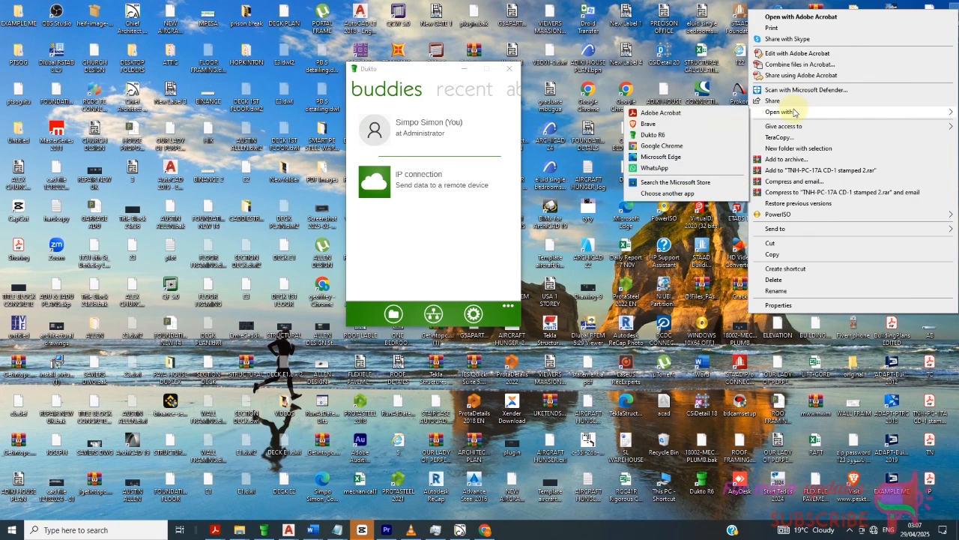
click(684, 150)
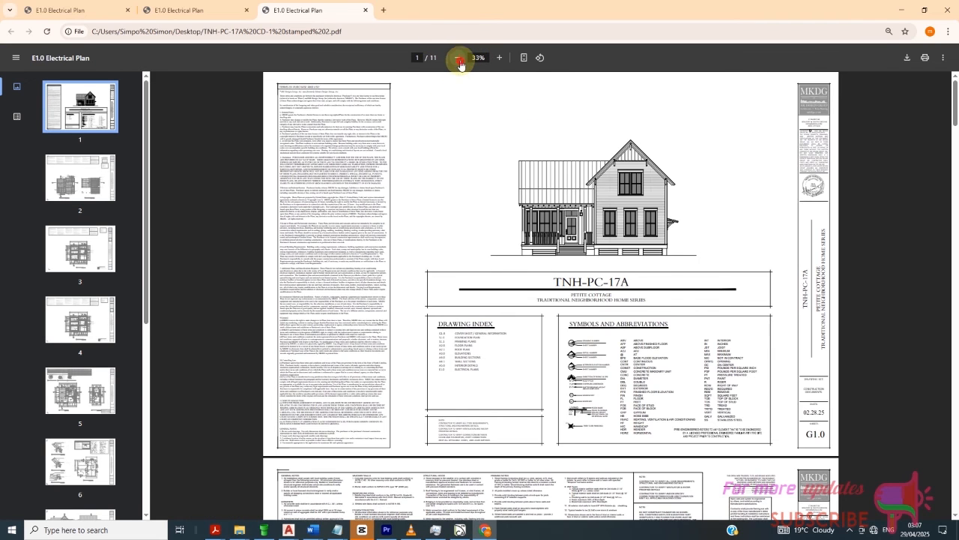
- Compare the foundation plan sheets on pages 3 and 4 with the cover, framing and schedule sheets around them
click(460, 65)
scroll(521, 212, down, 5)
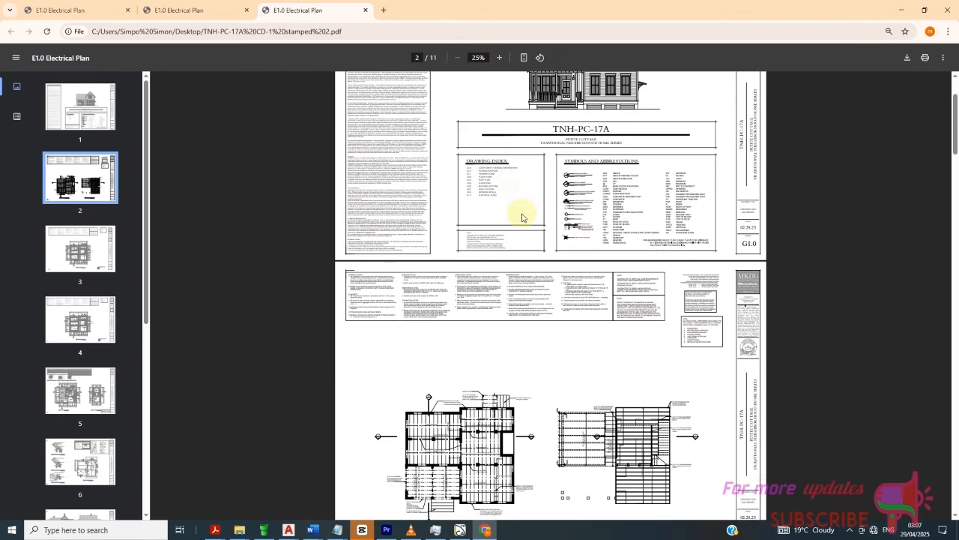
scroll(558, 221, down, 5)
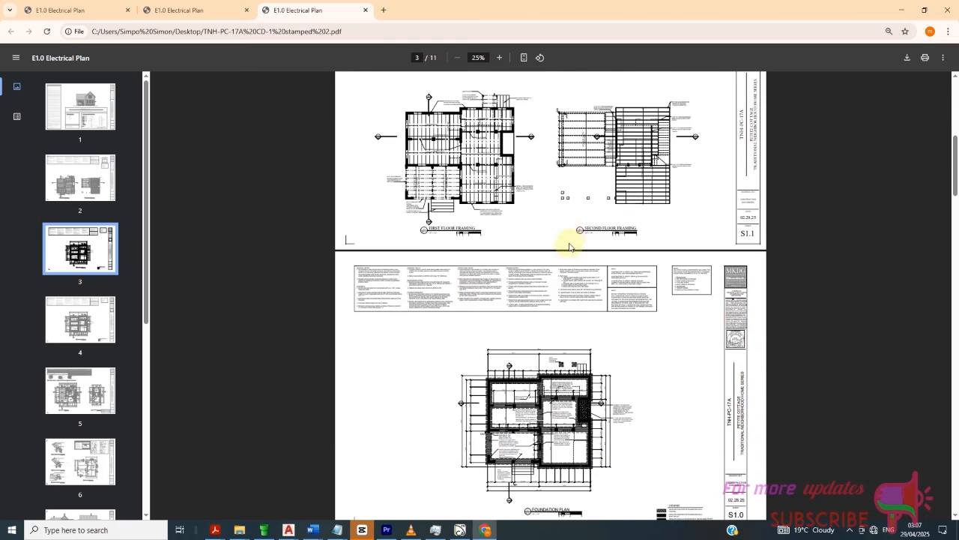
scroll(569, 259, down, 2)
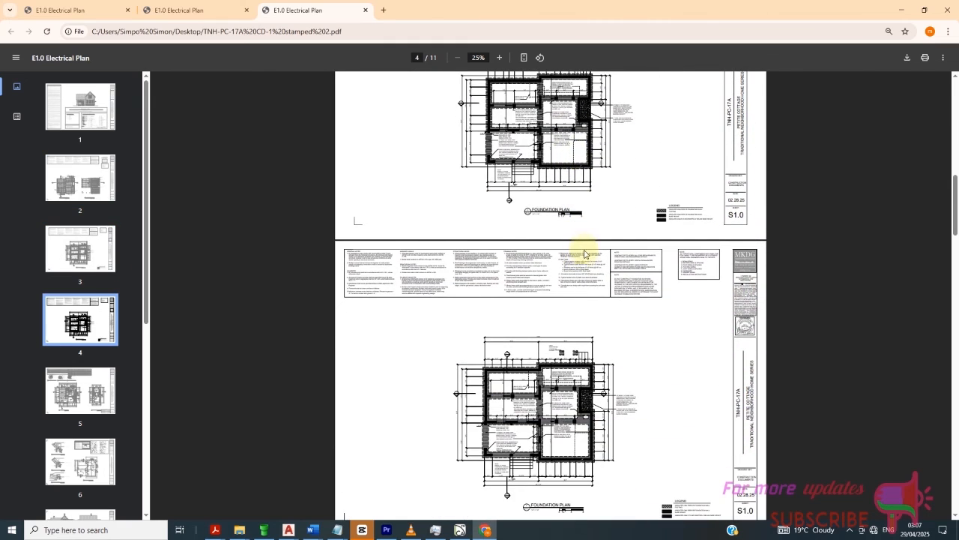
scroll(584, 254, down, 3)
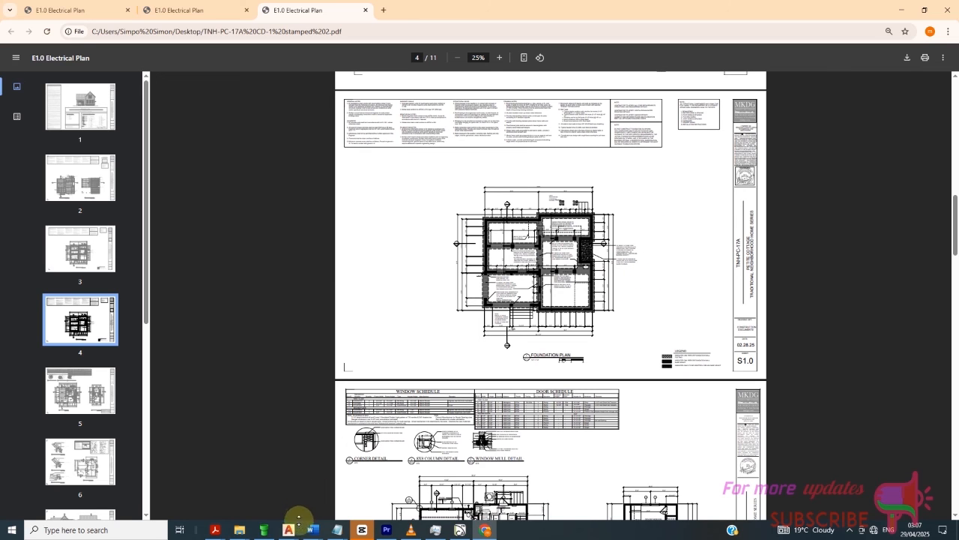
- Switch back to the Wetherfield drawing in AutoCAD, review its paper size and plot settings, and leave the plot setup without plotting
mouse_move(222, 534)
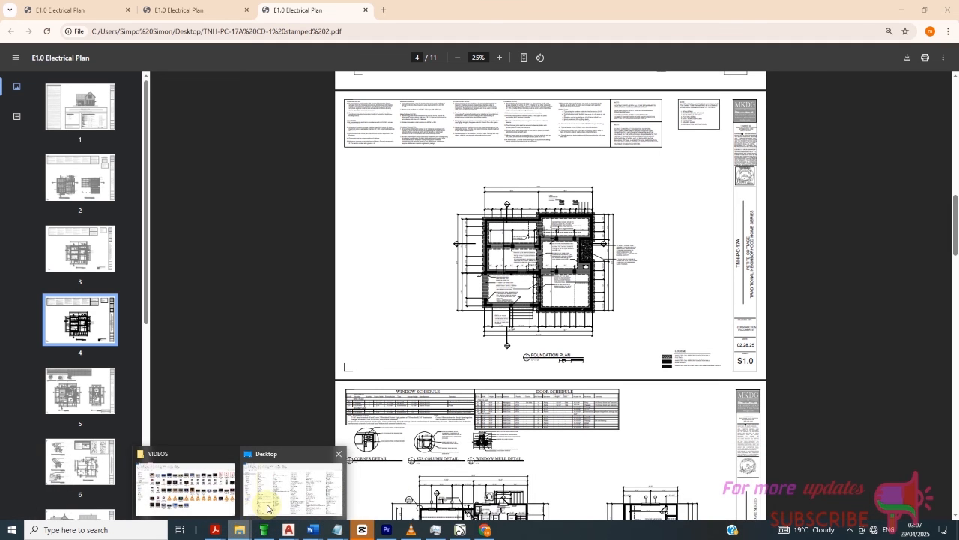
click(292, 483)
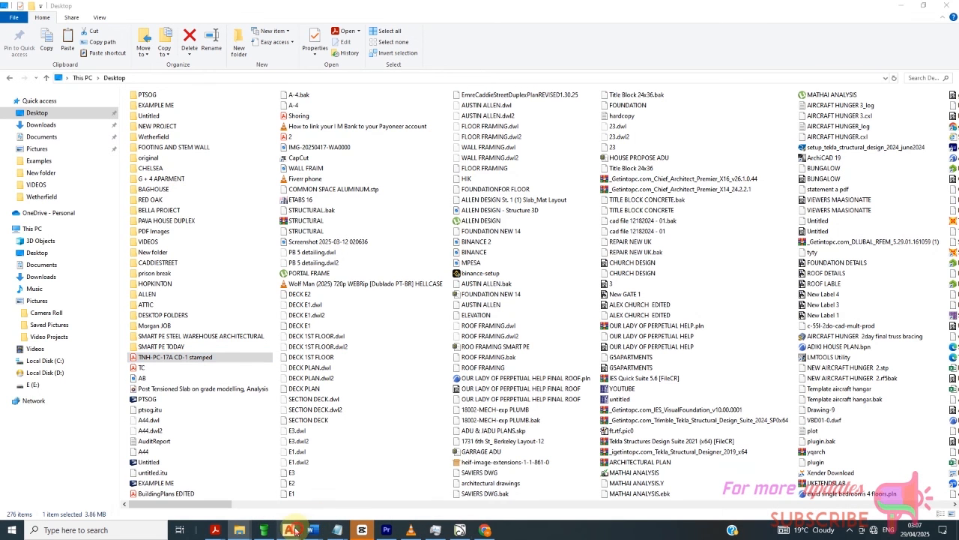
mouse_move(291, 530)
click(252, 489)
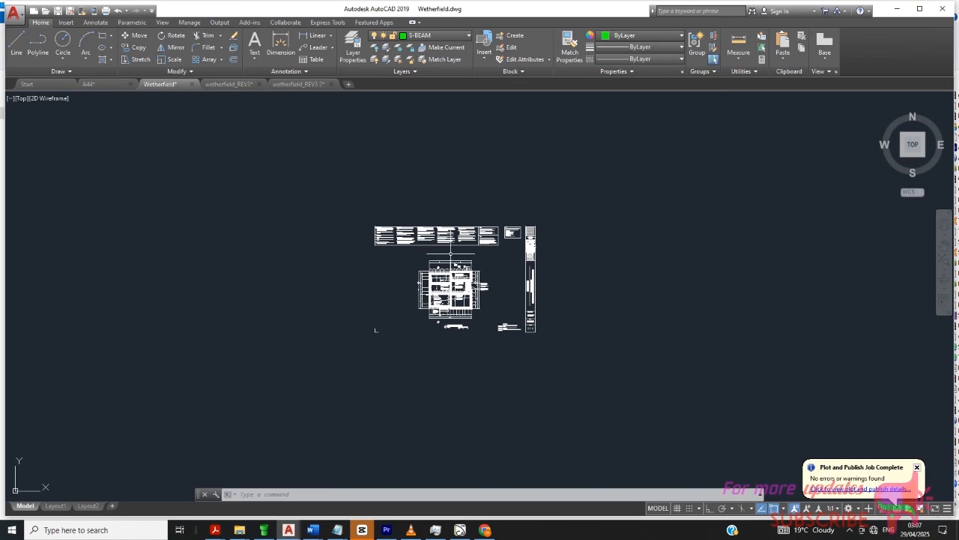
scroll(412, 225, up, 2)
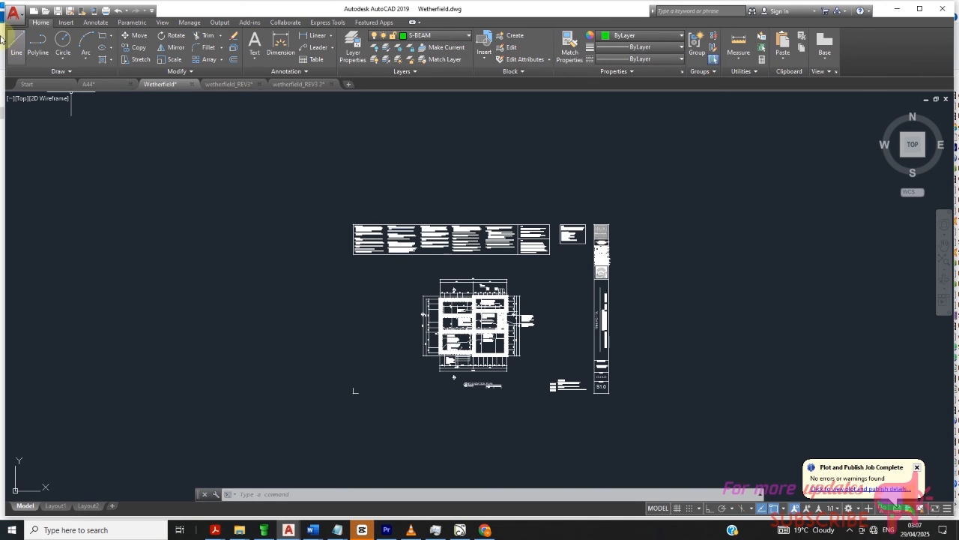
click(14, 12)
click(39, 229)
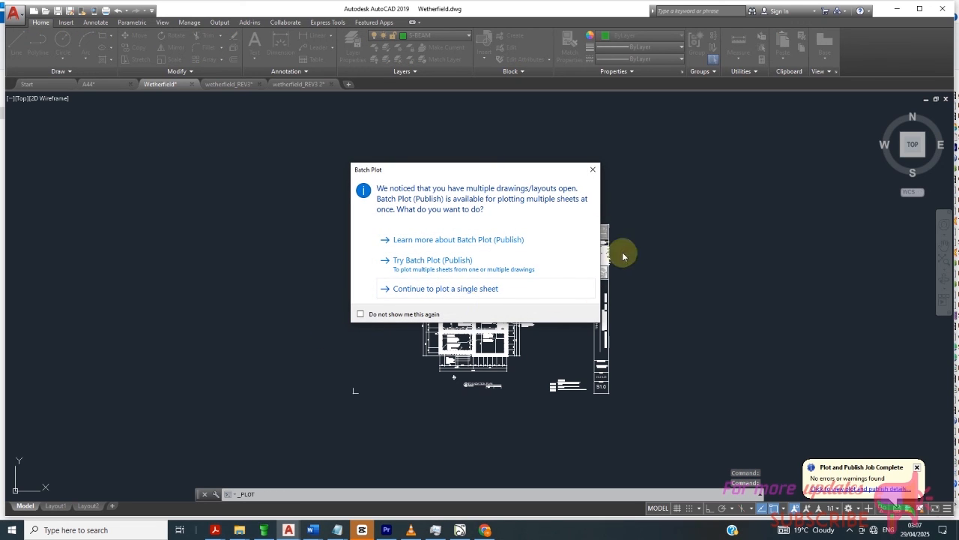
click(593, 169)
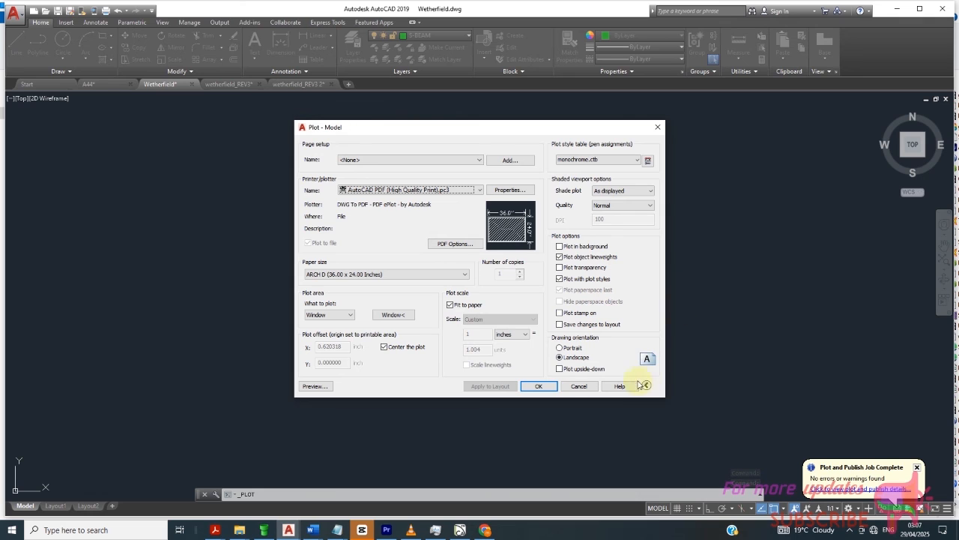
click(580, 386)
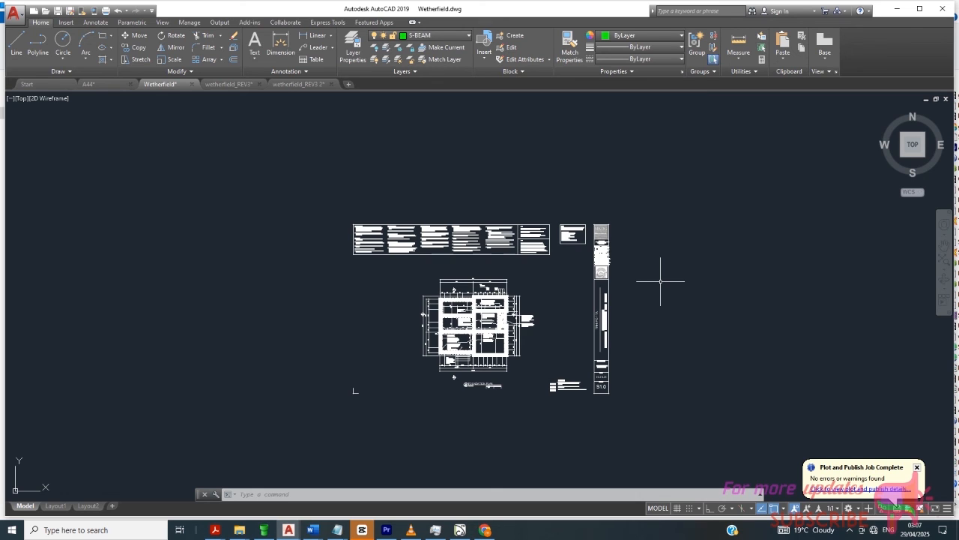
click(849, 529)
click(840, 510)
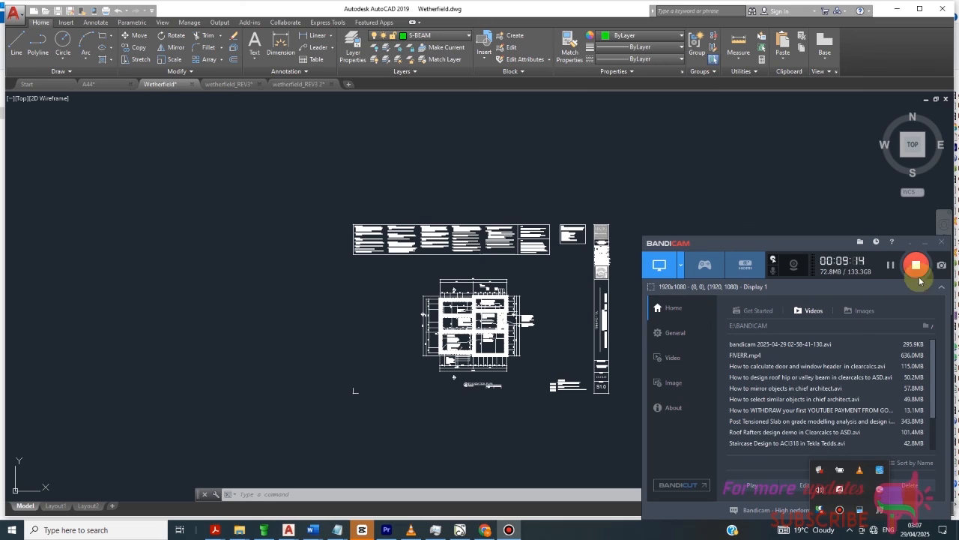